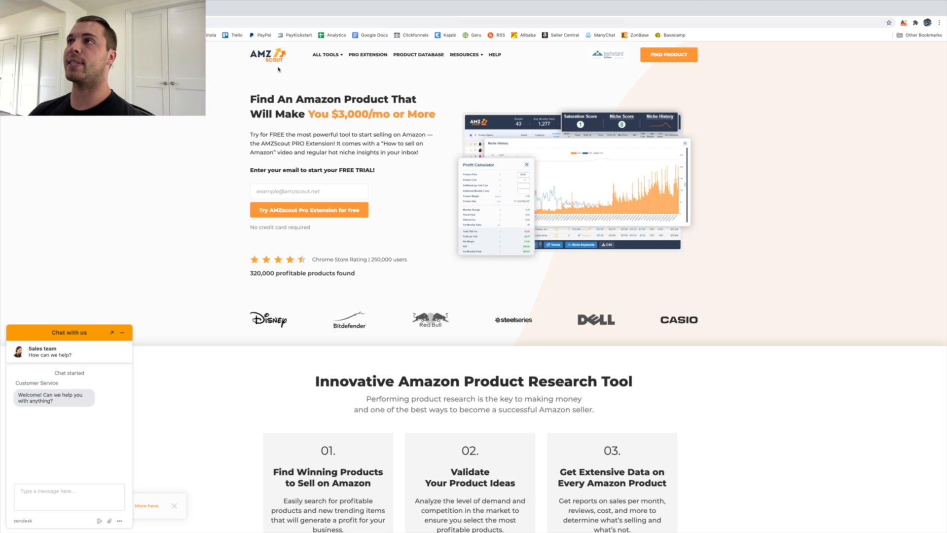
Open the product database and restrict the category filter to Home & Kitchen
click(404, 54)
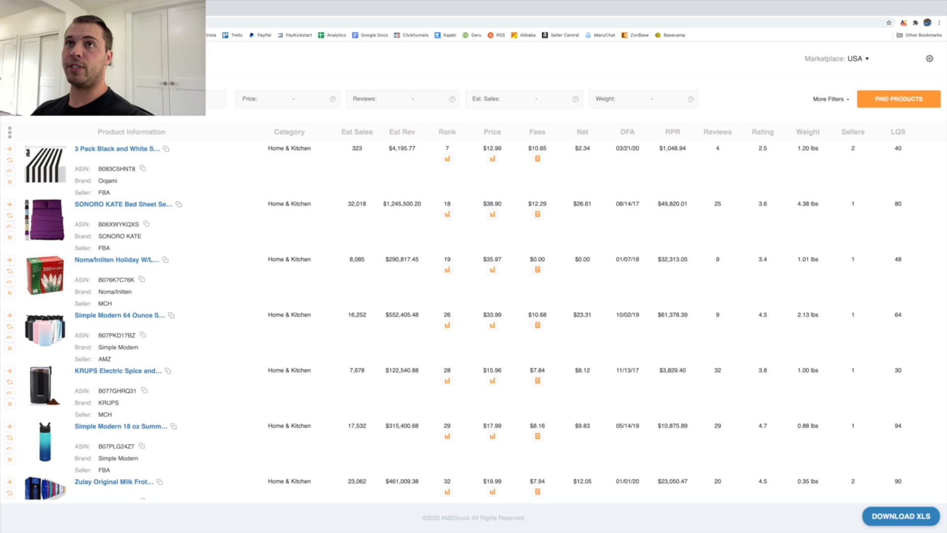
click(217, 99)
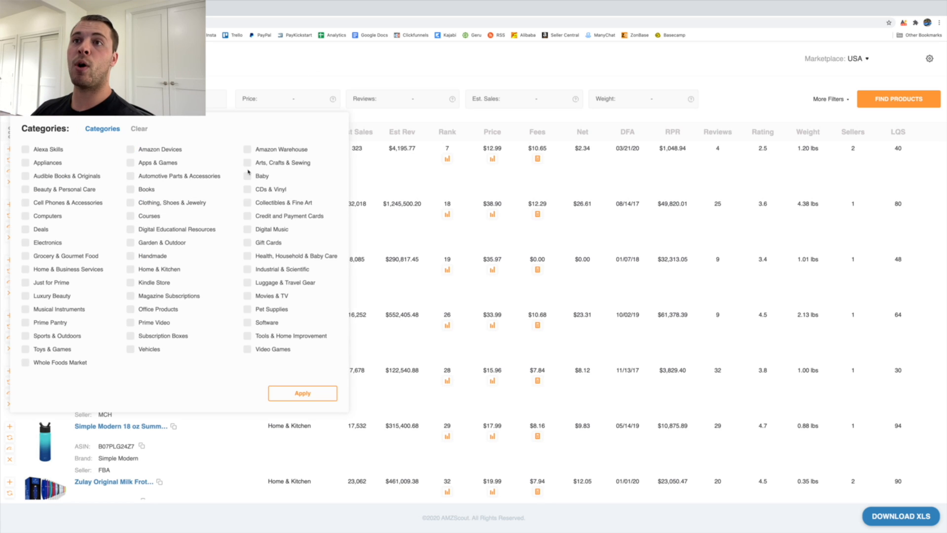
click(133, 271)
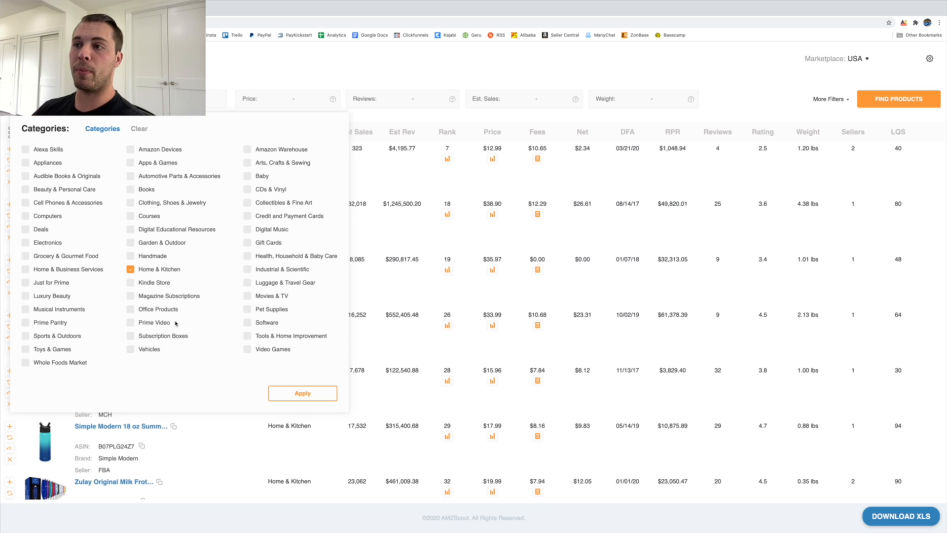
click(302, 393)
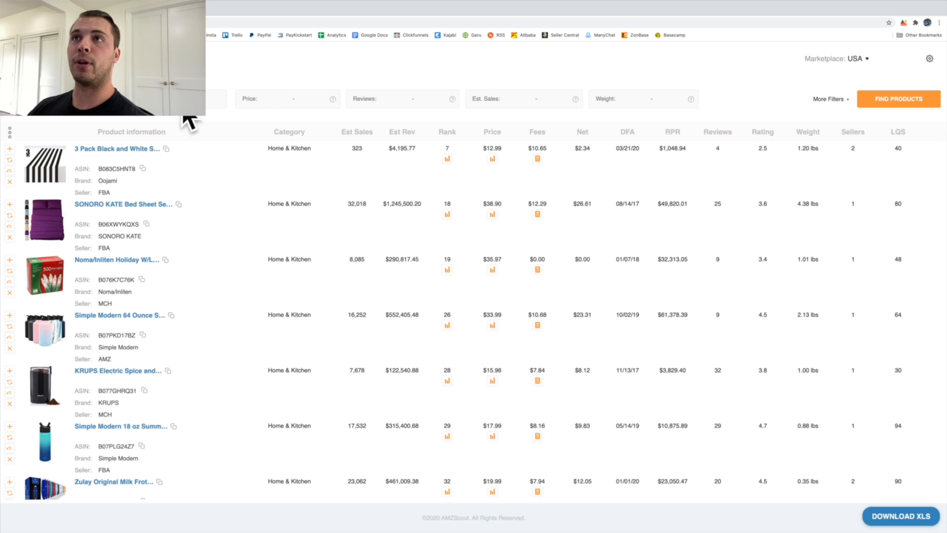
click(103, 99)
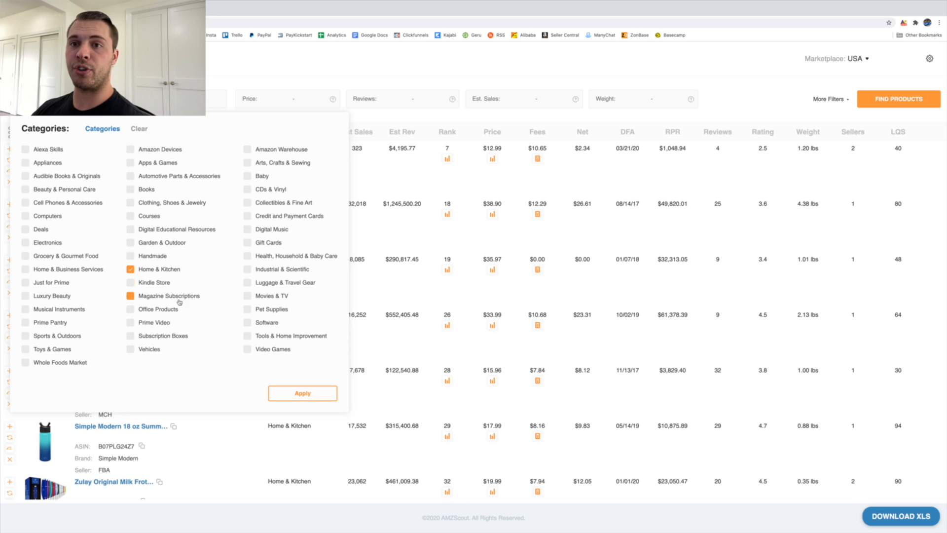
click(288, 395)
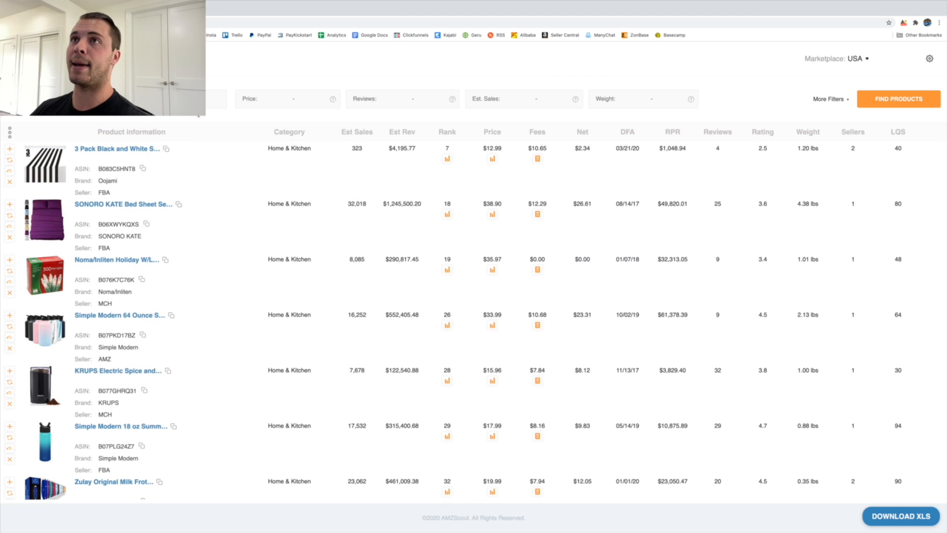
Set the price filter to a range from 12 to 50
click(263, 98)
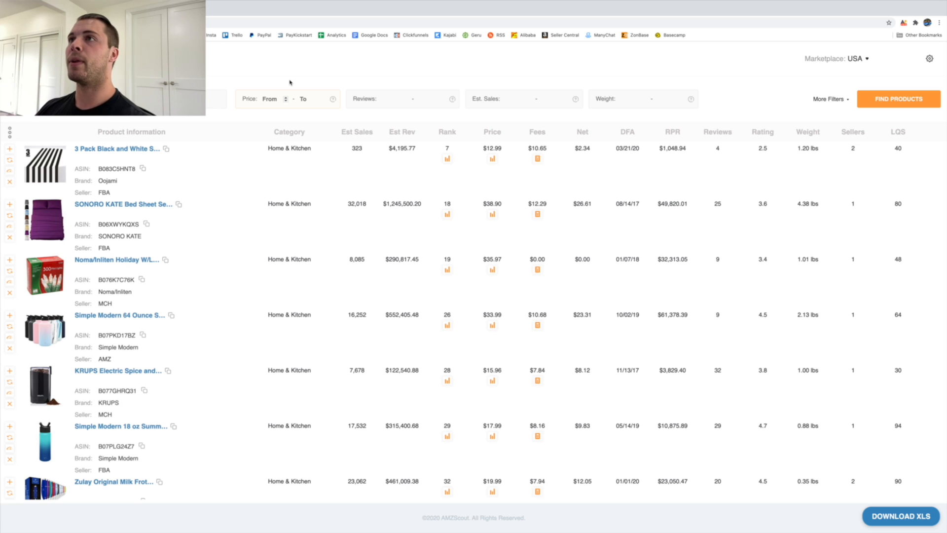
text(12)
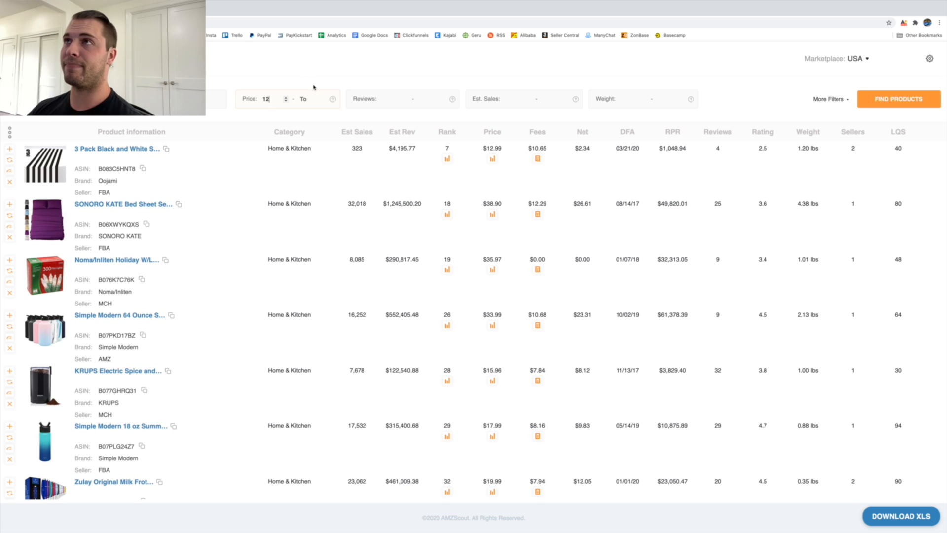
click(310, 101)
text(50)
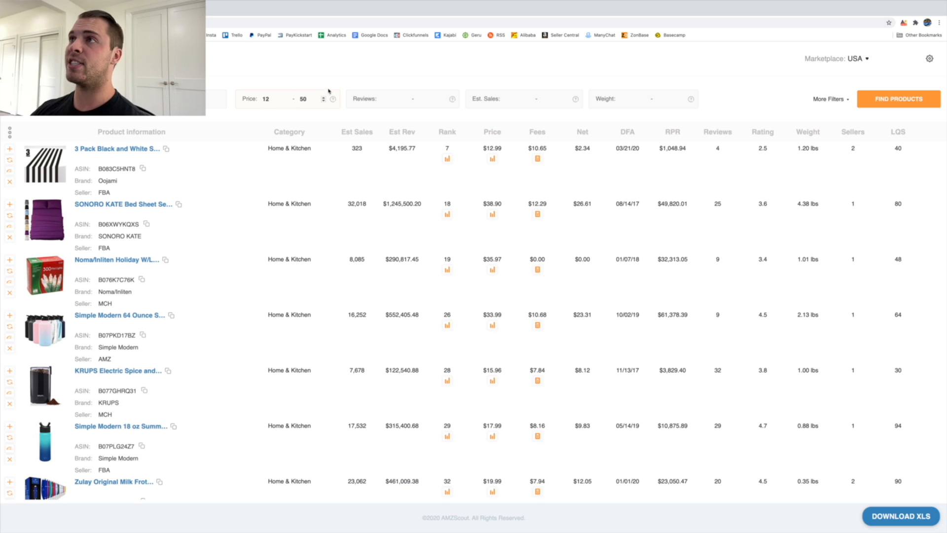
Limit the reviews filter to products with 3 to 50 reviews
click(402, 99)
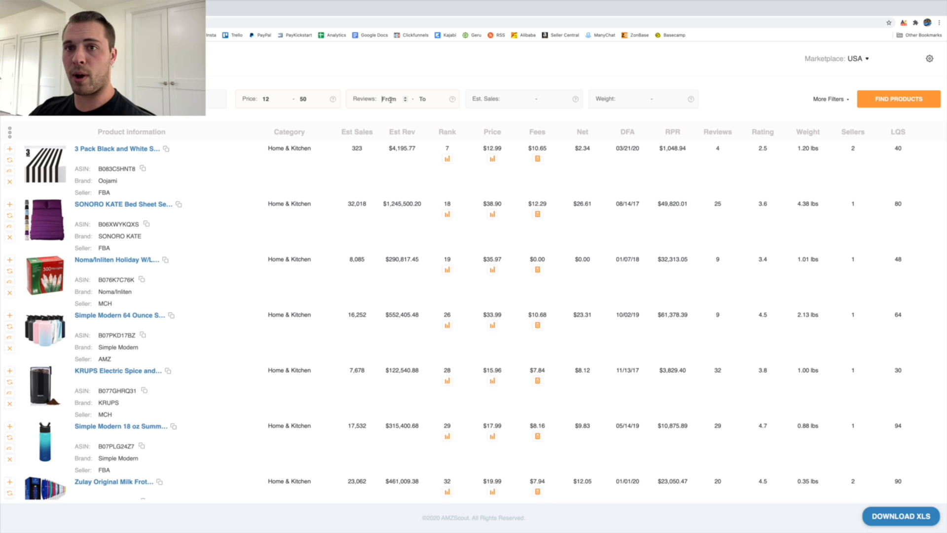
text(3)
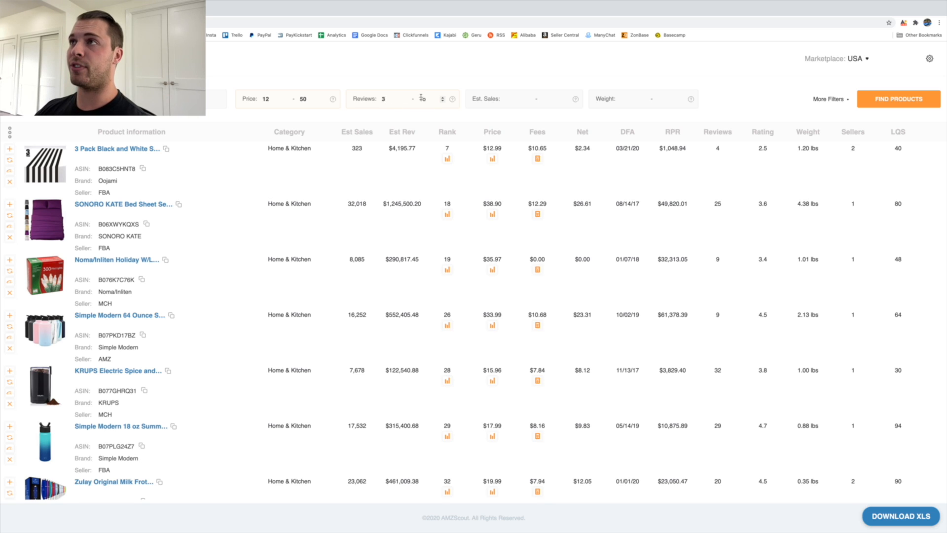
click(422, 98)
text(50)
Set the minimum estimated sales to 250 with no upper limit, and find products using the filters
click(508, 98)
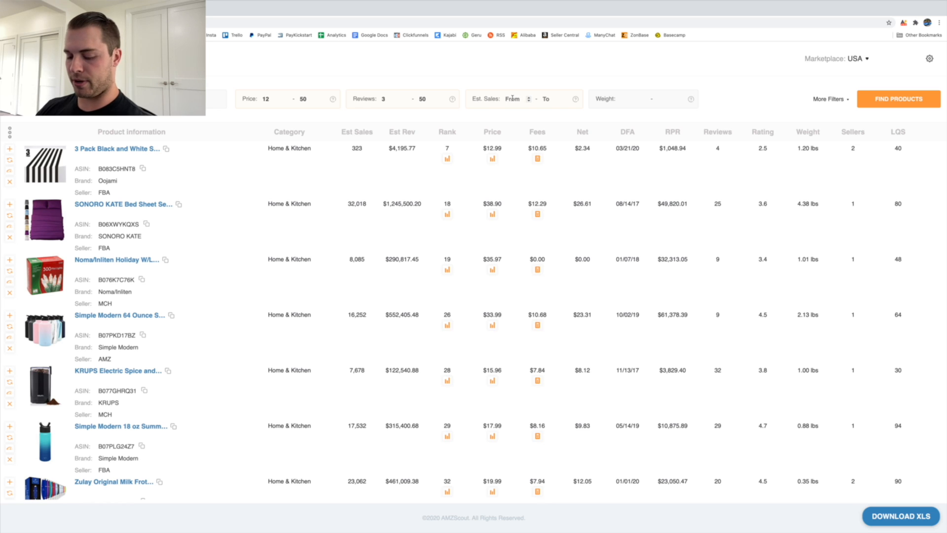
text(250)
click(554, 100)
click(567, 81)
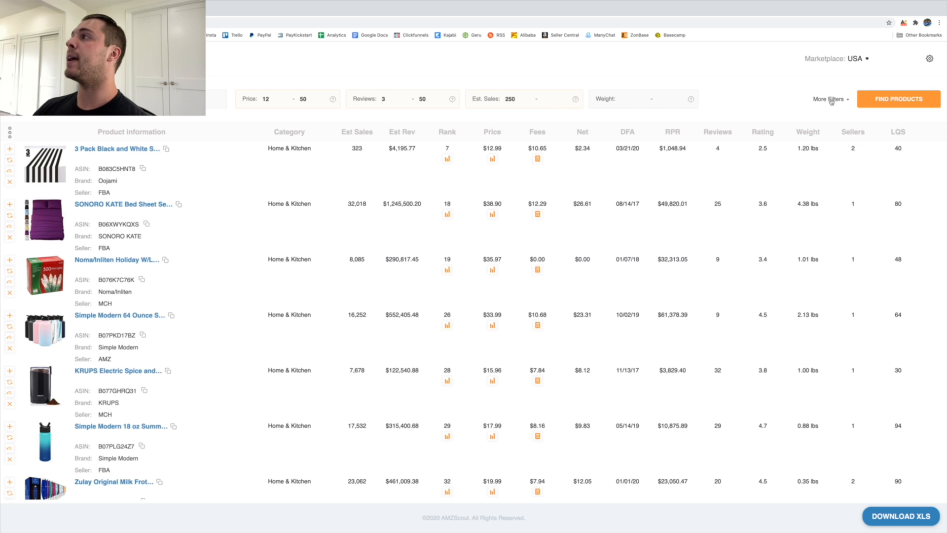
click(831, 100)
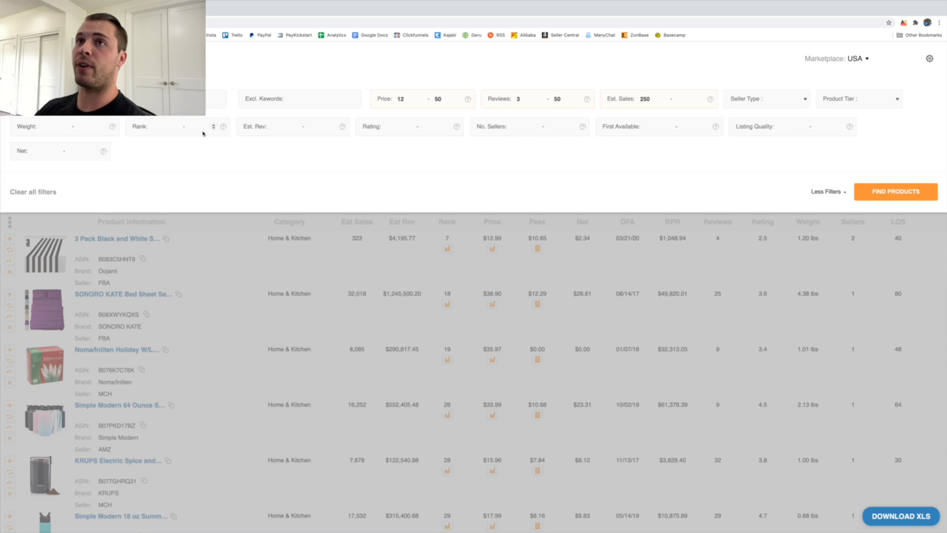
click(900, 191)
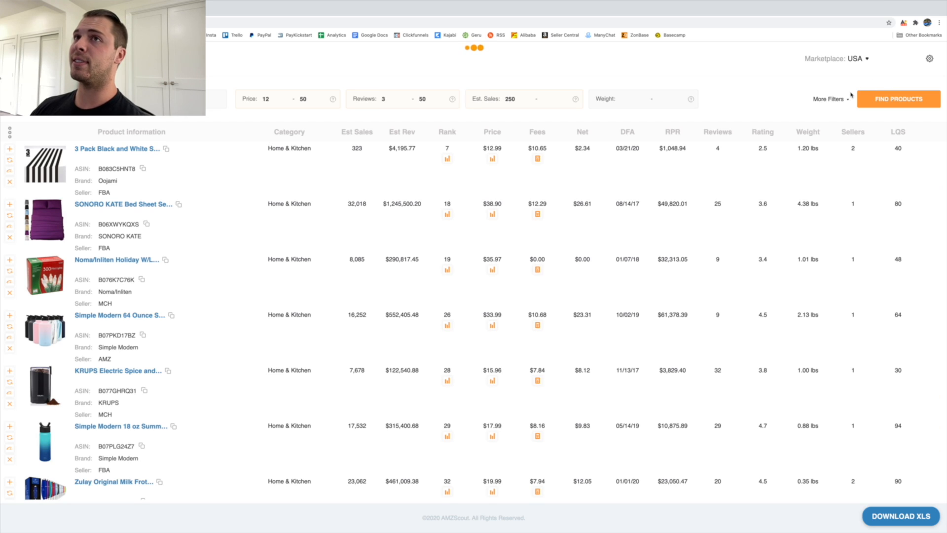
Check the selected category and examine the filtered Home & Kitchen products for promising product ideas
click(64, 102)
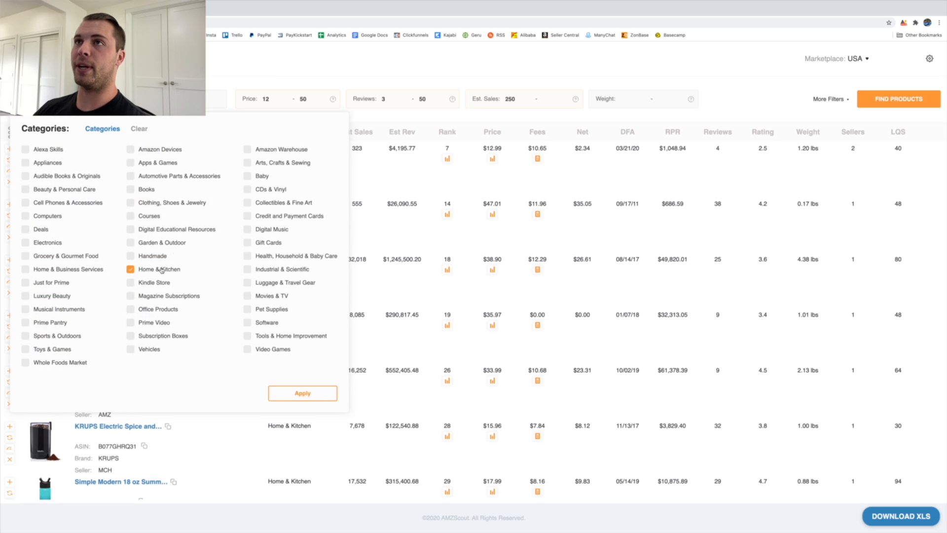
click(243, 82)
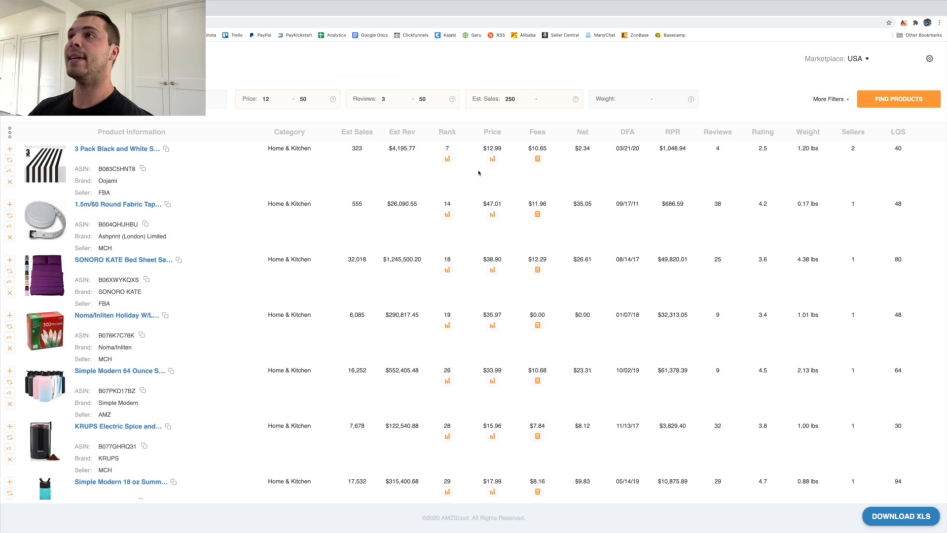
scroll(293, 166, down, 1)
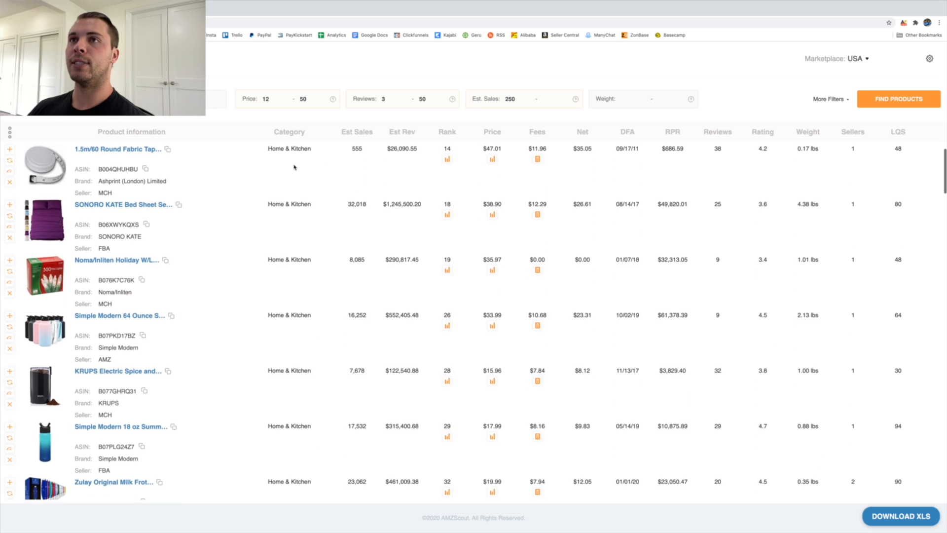
scroll(294, 167, up, 1)
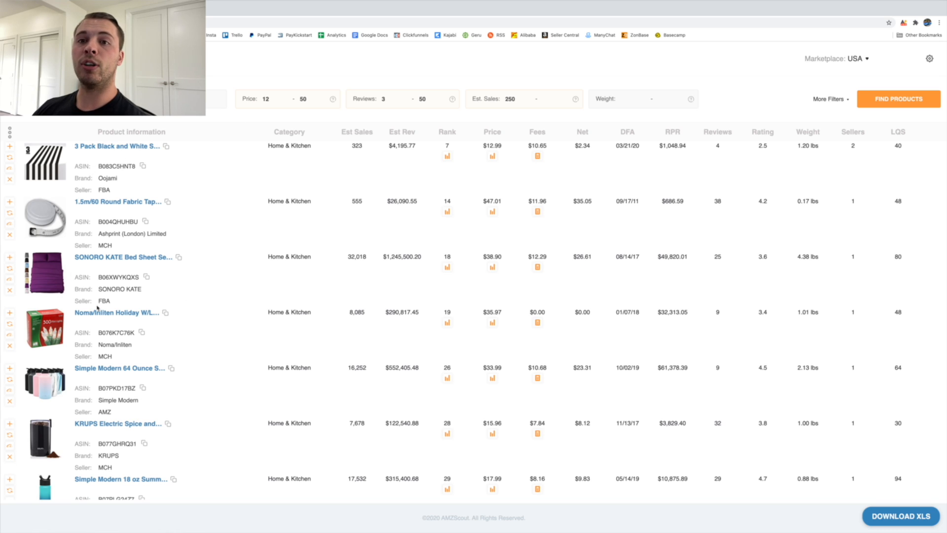
scroll(230, 204, down, 2)
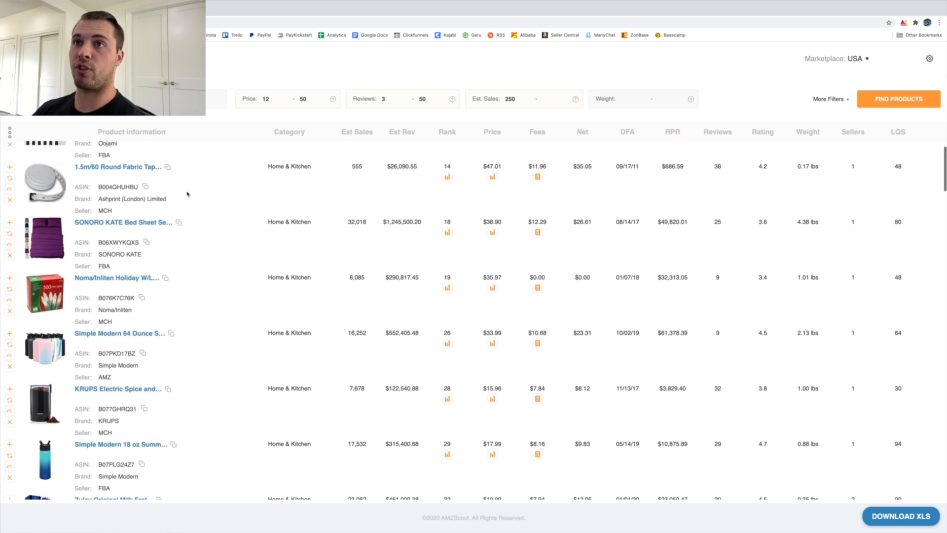
scroll(230, 204, down, 2)
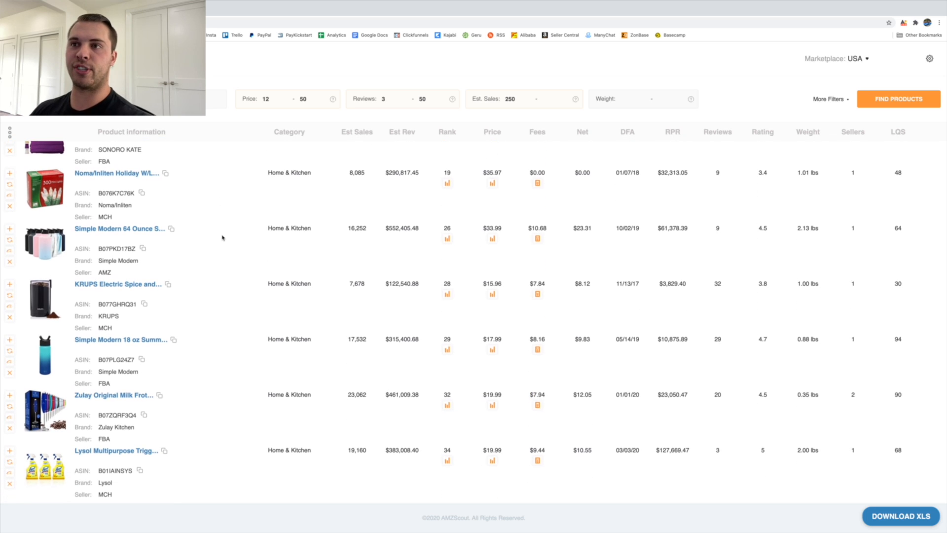
scroll(214, 231, down, 1)
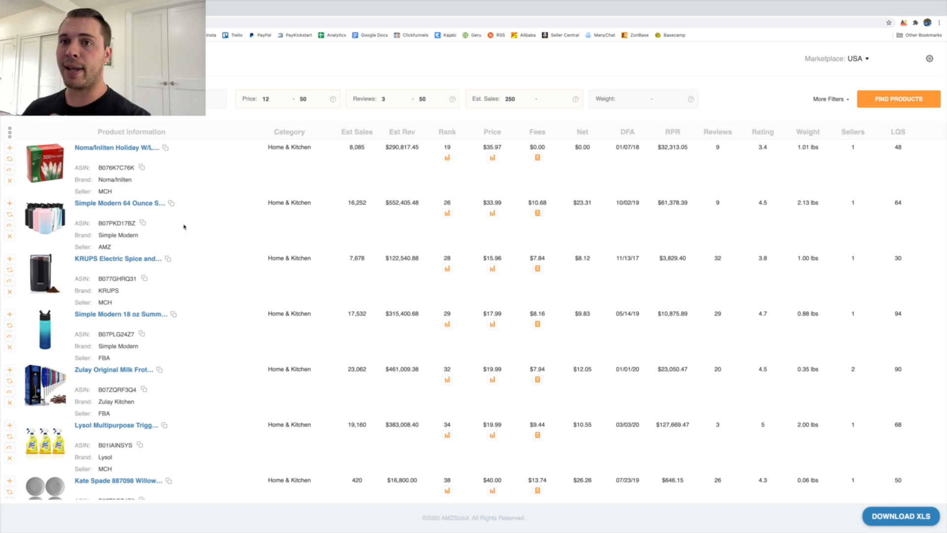
scroll(163, 222, up, 4)
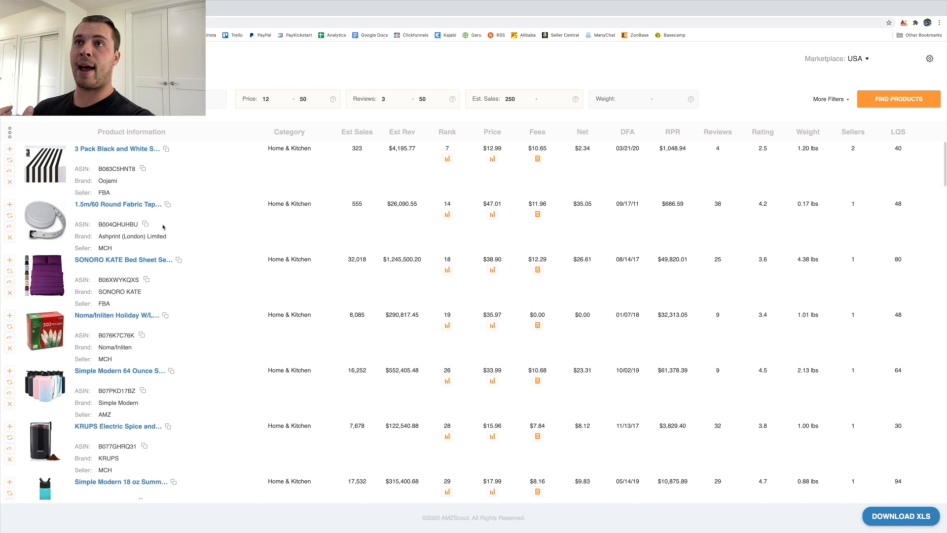
scroll(205, 213, down, 5)
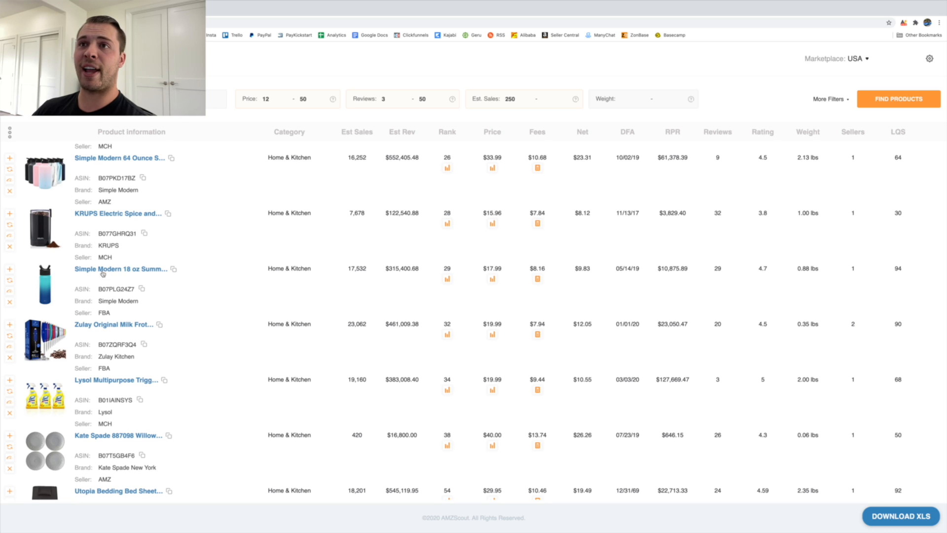
Examine the estimated sales and review count of the Simple Modern 18 oz water bottle
key(ctrl+Tab)
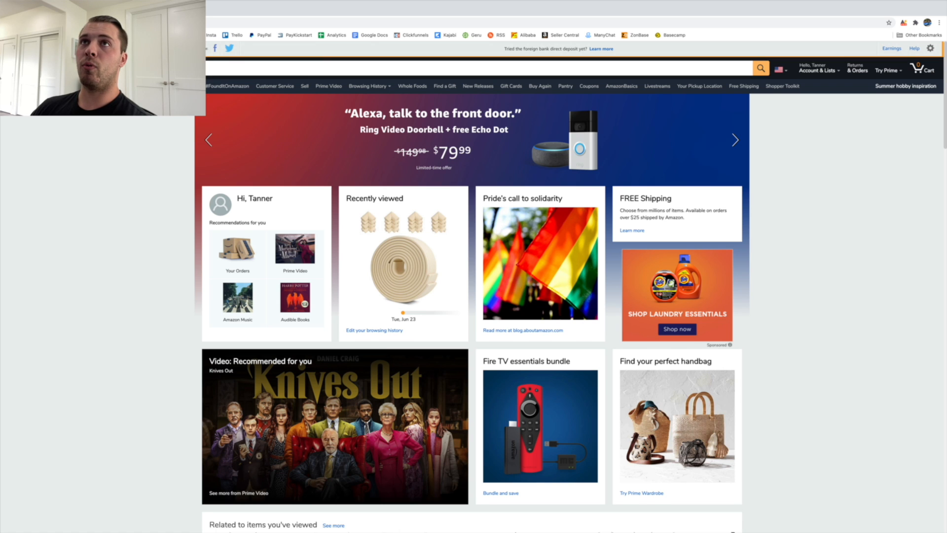
key(ctrl+shift+Tab)
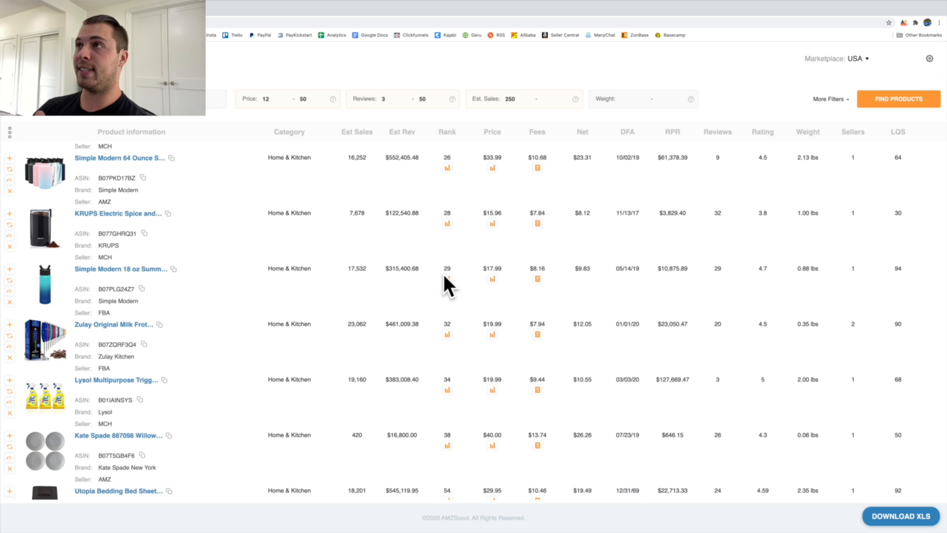
drag(347, 271, 374, 270)
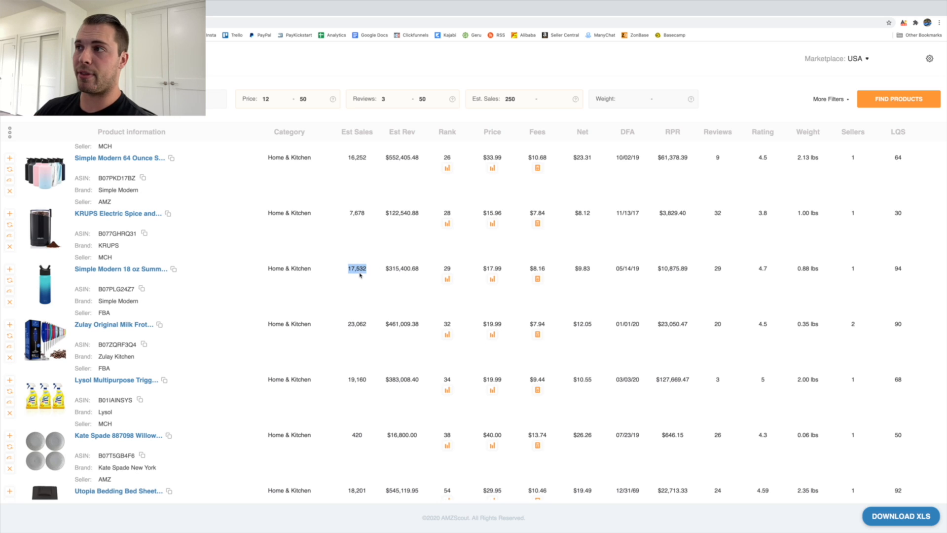
double_click(717, 268)
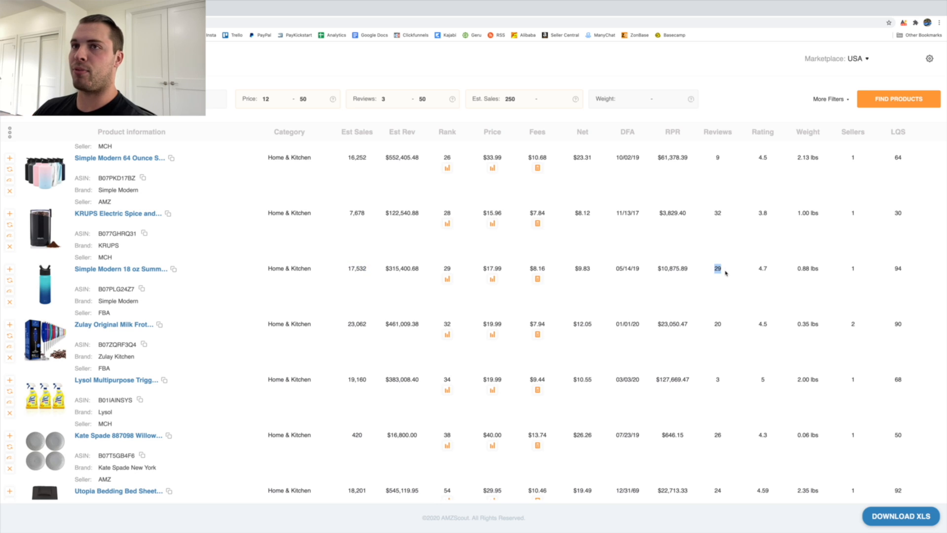
Switch to Amazon, search for "hydroflask", and look over the water bottle listings
click(168, 7)
click(211, 72)
text(hydroflask)
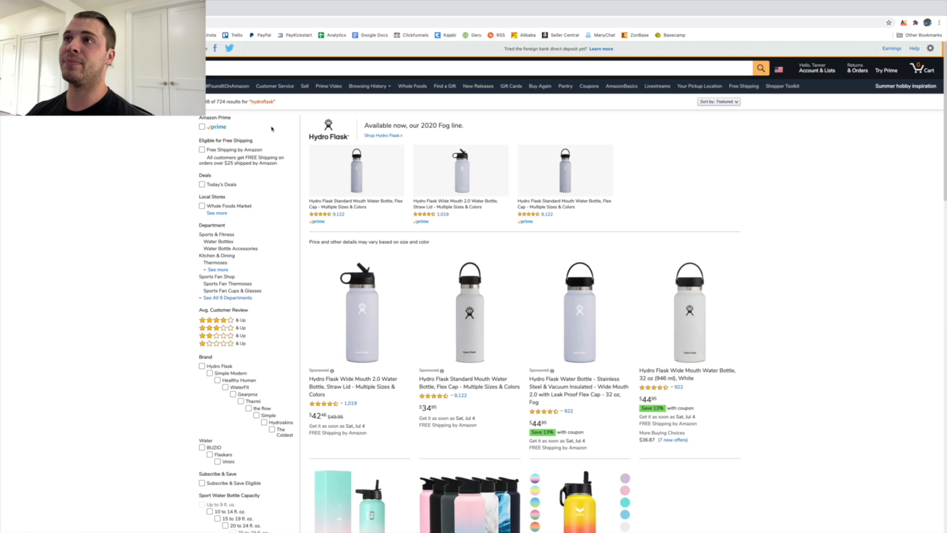
scroll(377, 280, down, 2)
scroll(378, 280, down, 2)
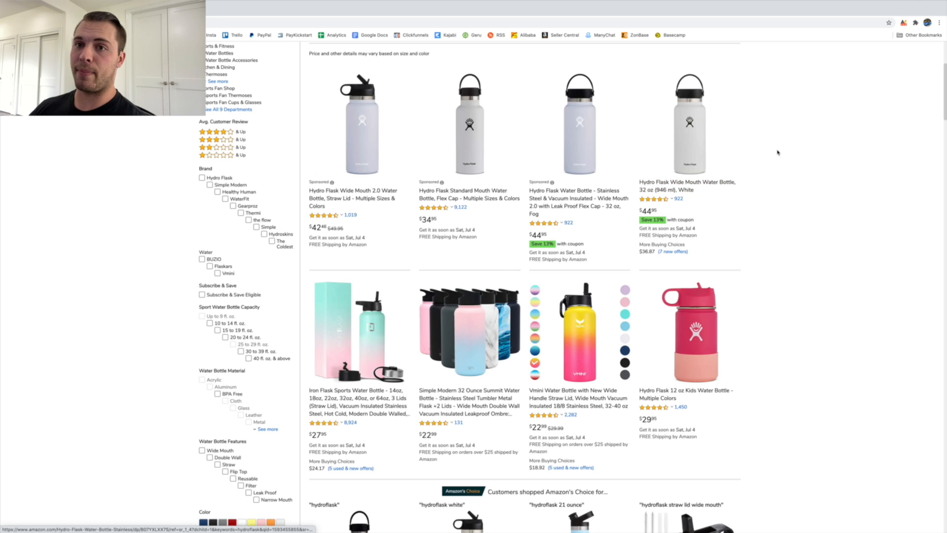
Review the niche data for the Amazon results in the AMZScout Pro extension, close it, and compare the competing bottle listings
click(903, 23)
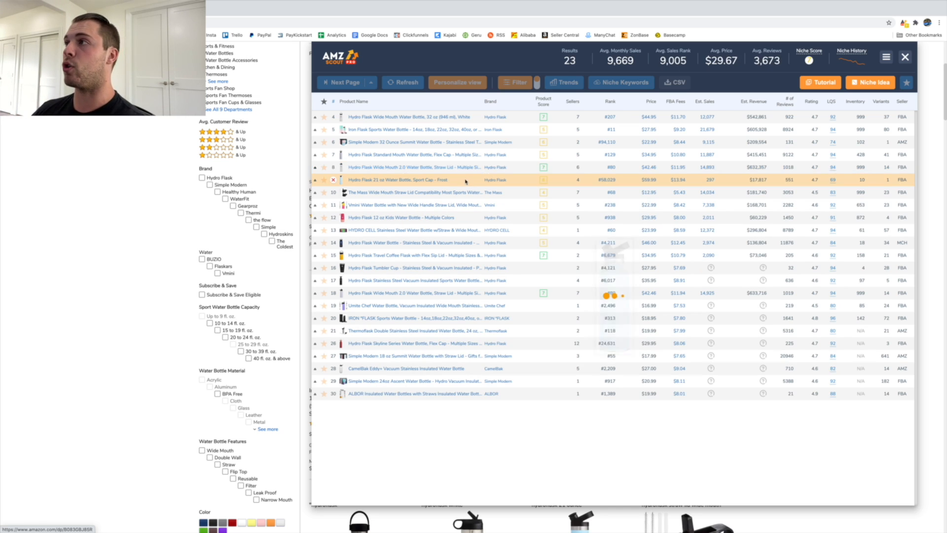
click(905, 57)
scroll(585, 279, up, 2)
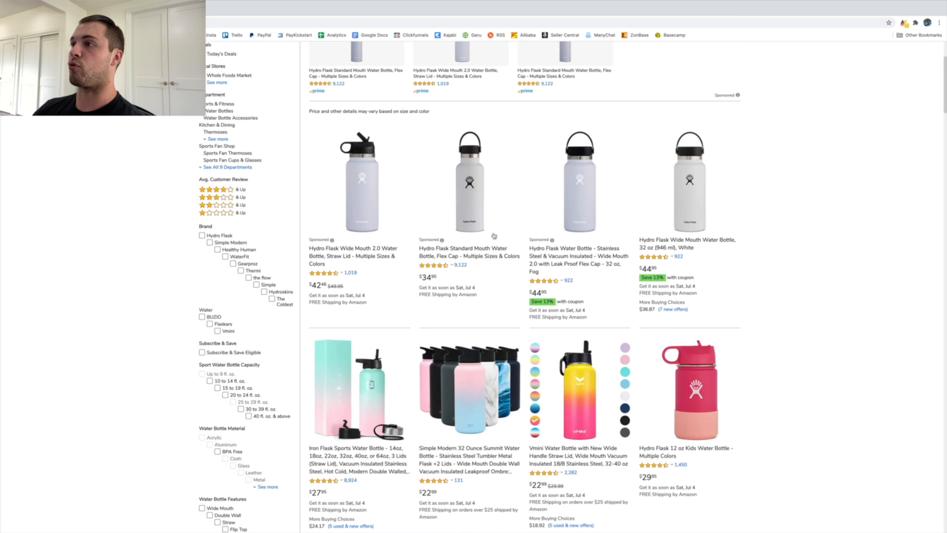
scroll(584, 279, down, 2)
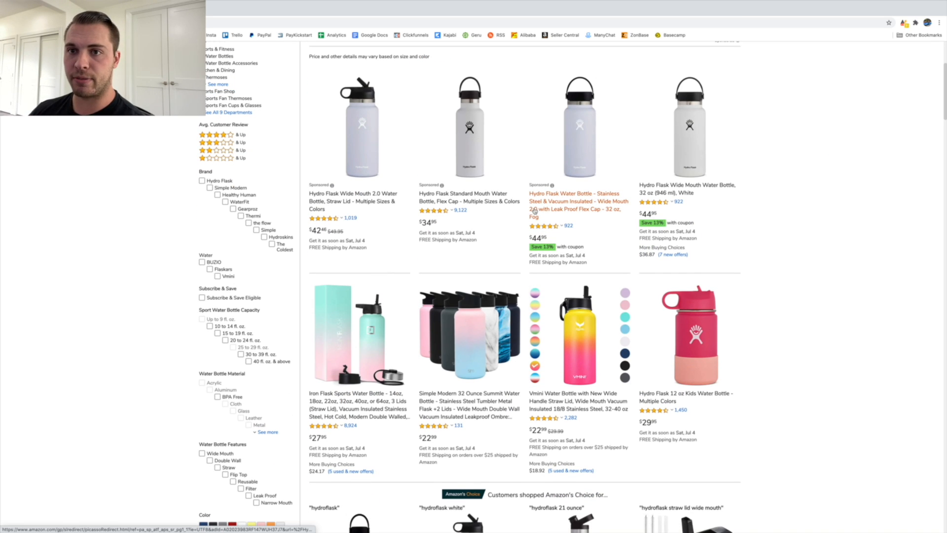
scroll(487, 304, down, 3)
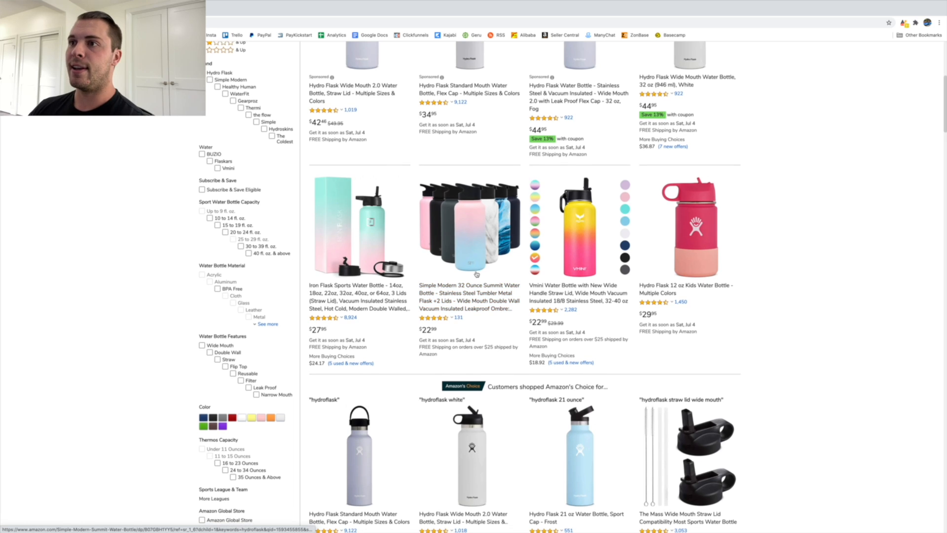
scroll(476, 271, down, 3)
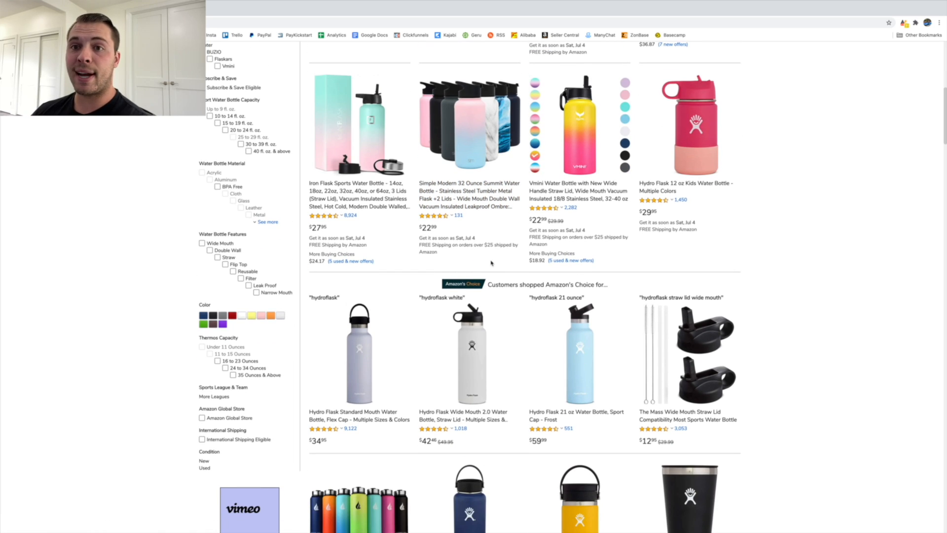
Reopen the AMZScout Pro niche data for the hydroflask results, dismiss the overall score, examine estimated sales and review numbers, and close it
scroll(493, 272, up, 1)
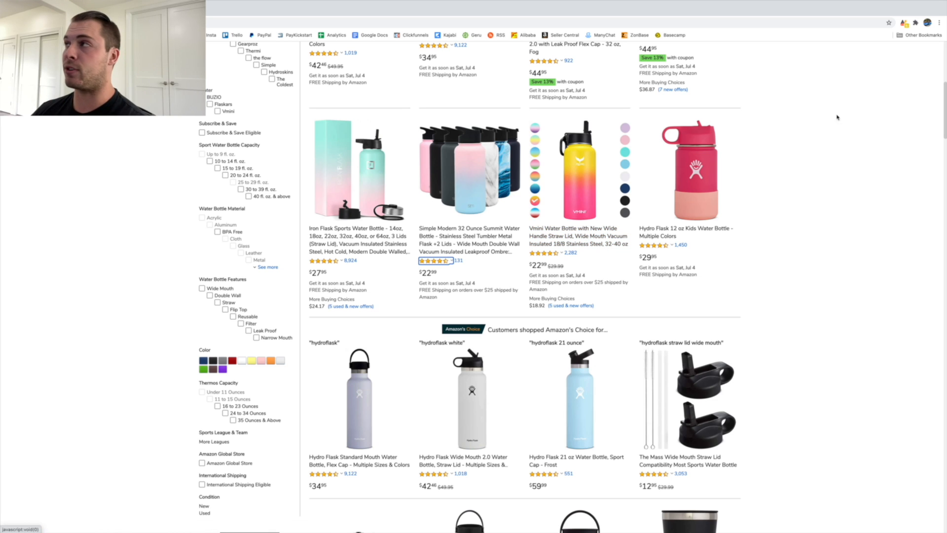
click(904, 23)
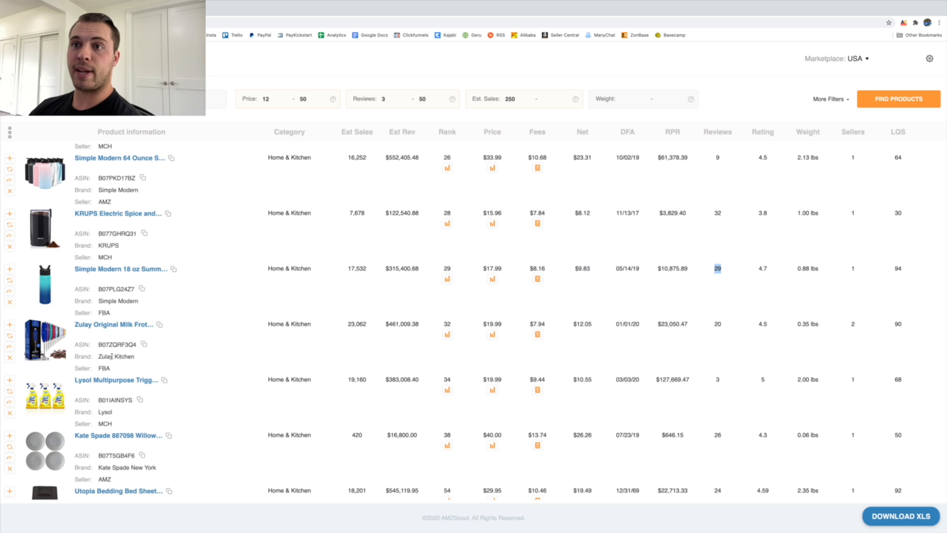
scroll(148, 276, down, 3)
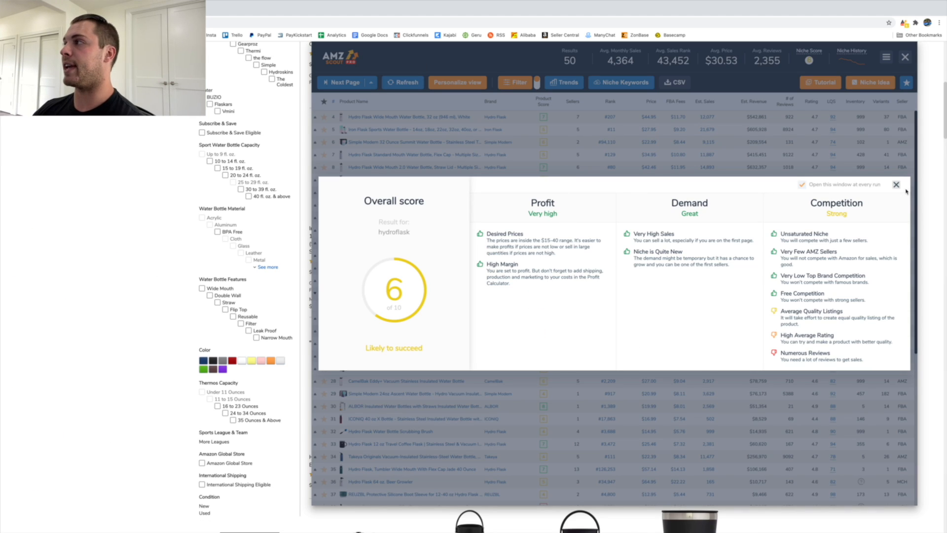
click(896, 185)
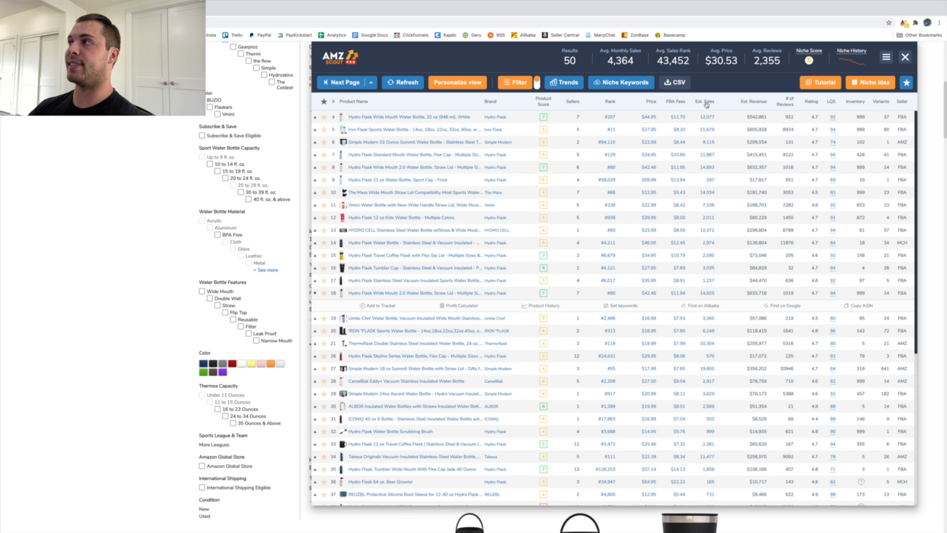
mouse_move(706, 104)
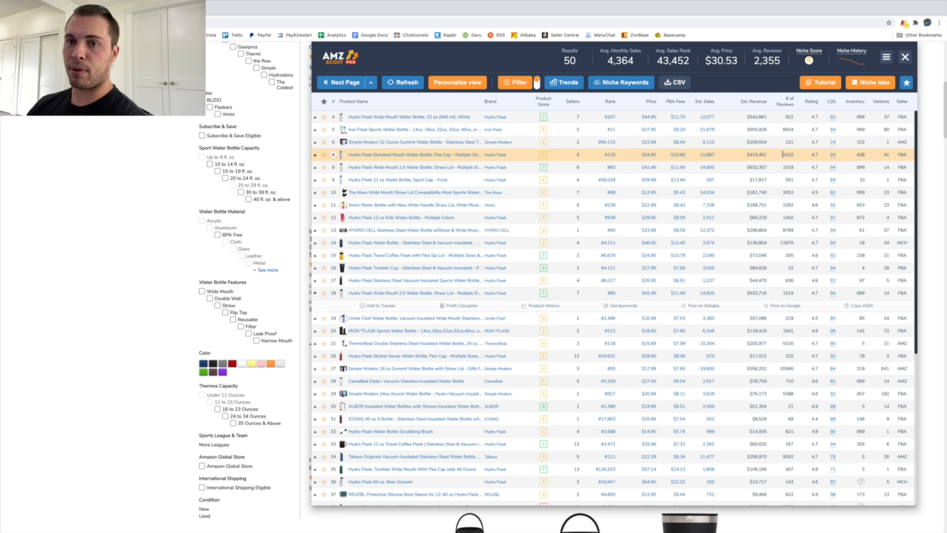
click(905, 57)
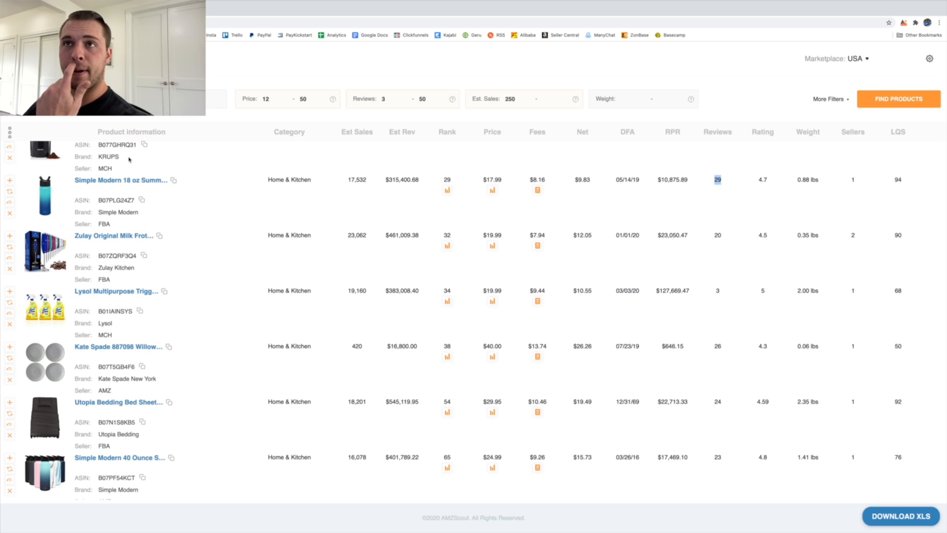
View the price history chart of the Zulay Original milk frother in the product database and close it
scroll(129, 158, down, 2)
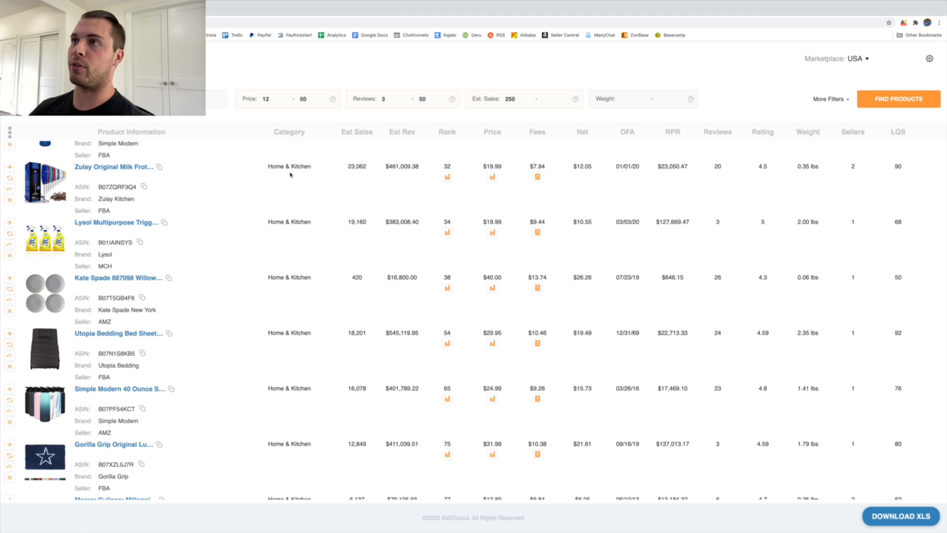
click(493, 176)
mouse_move(144, 243)
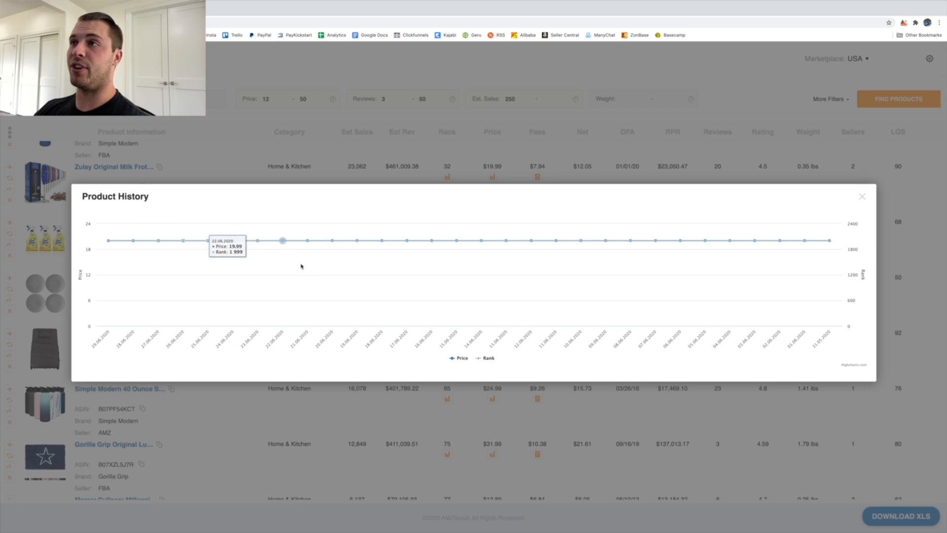
click(862, 196)
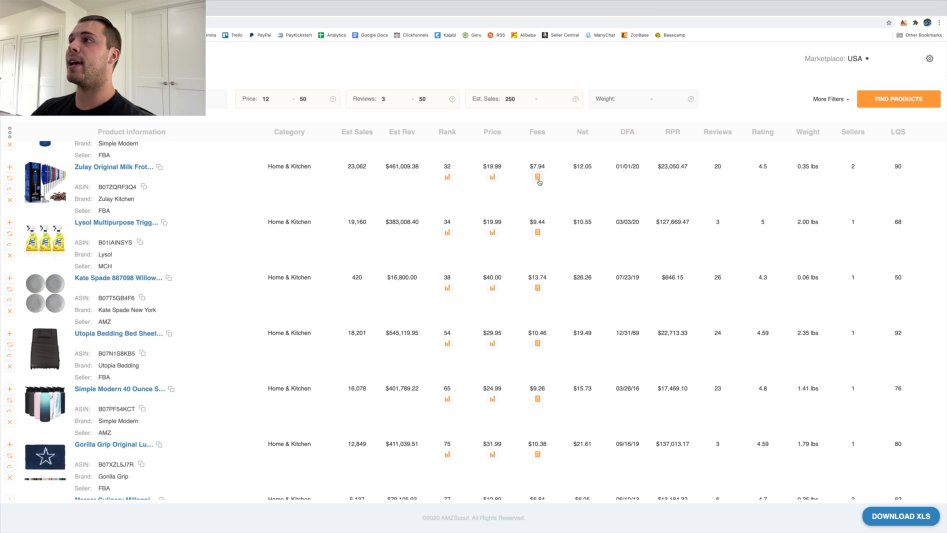
Examine the fees and net amount listed for the Zulay milk frother
drag(531, 167, 596, 168)
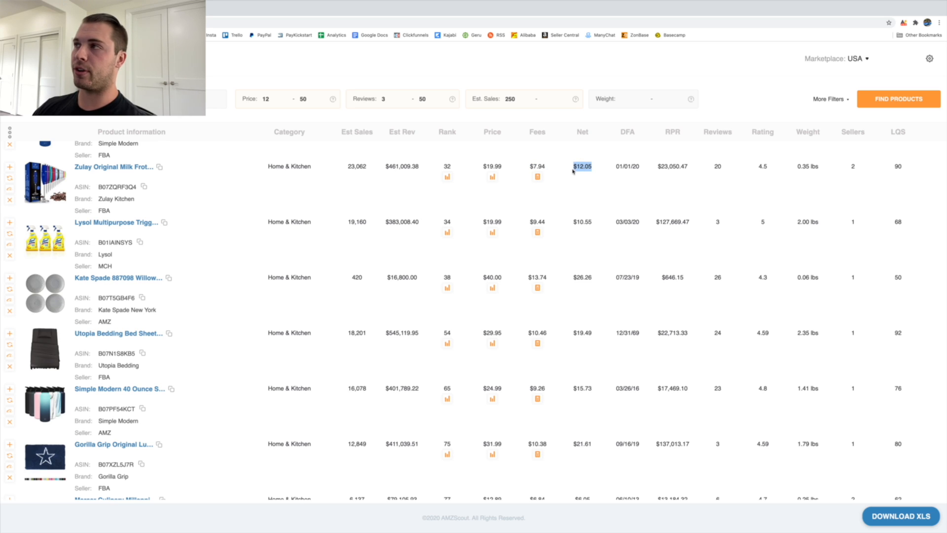
click(595, 169)
drag(591, 167, 566, 165)
click(590, 166)
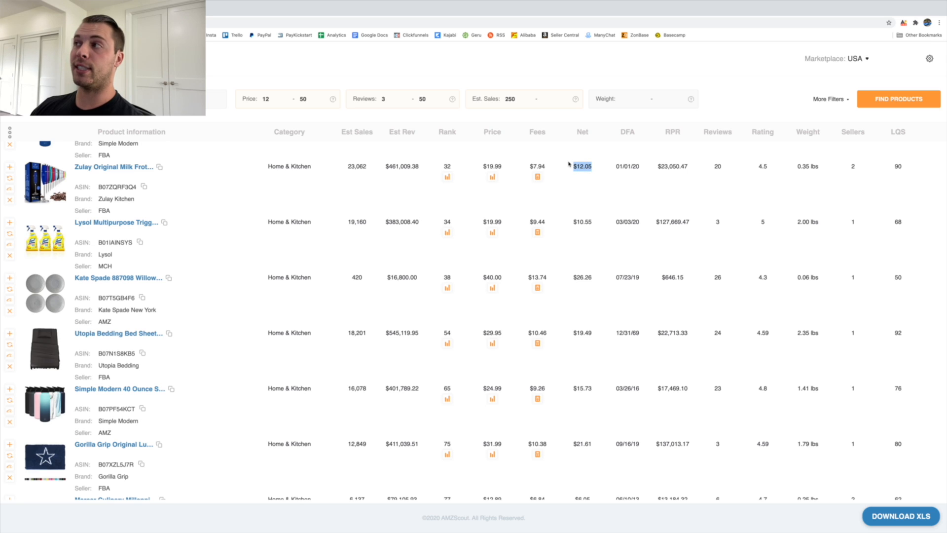
click(591, 167)
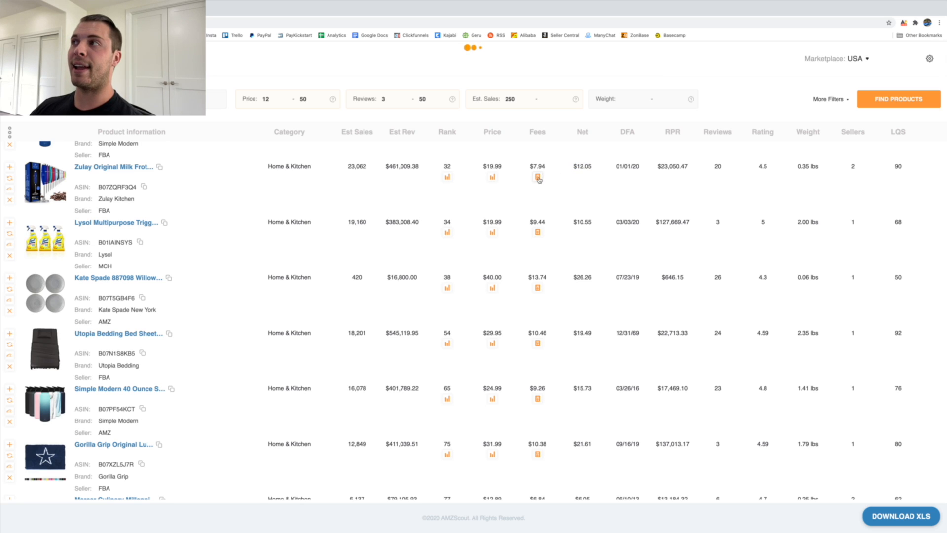
Calculate the Zulay milk frother's profit with a product cost of 4.00, review the fee and profit figures, and close the calculator
click(538, 177)
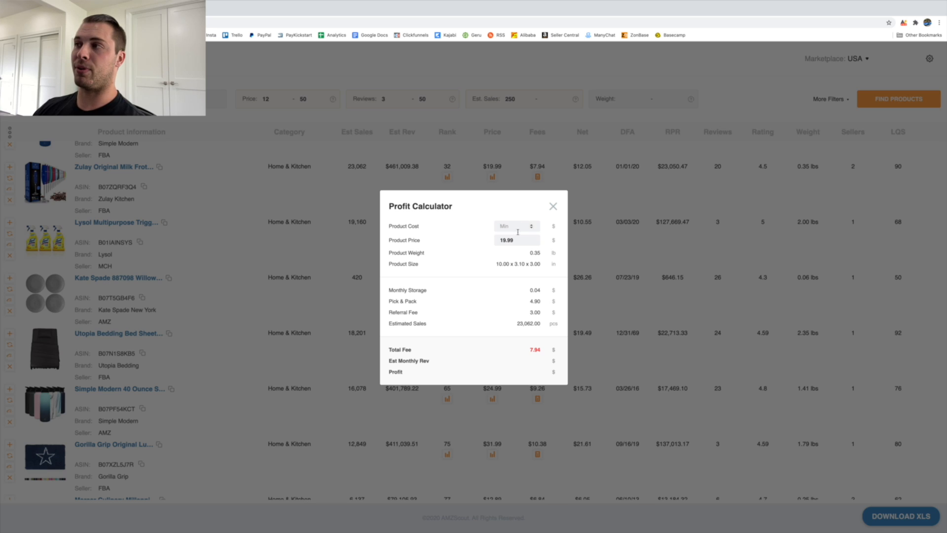
click(519, 227)
text(4)
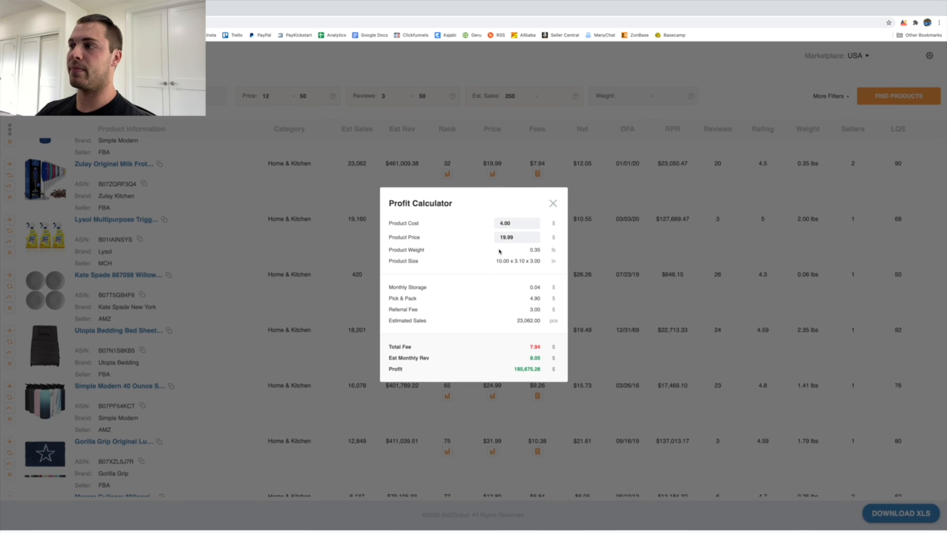
double_click(530, 349)
drag(542, 361, 531, 364)
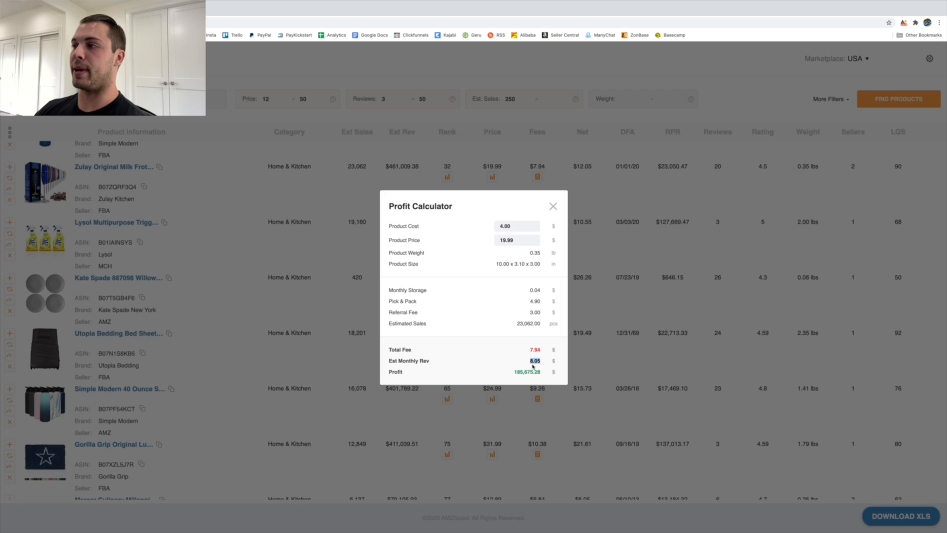
drag(514, 374, 542, 374)
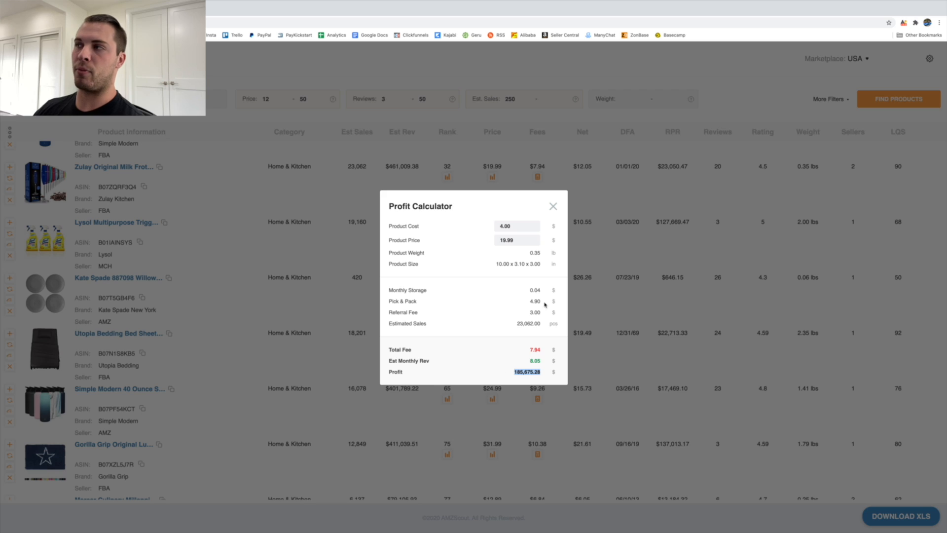
click(553, 207)
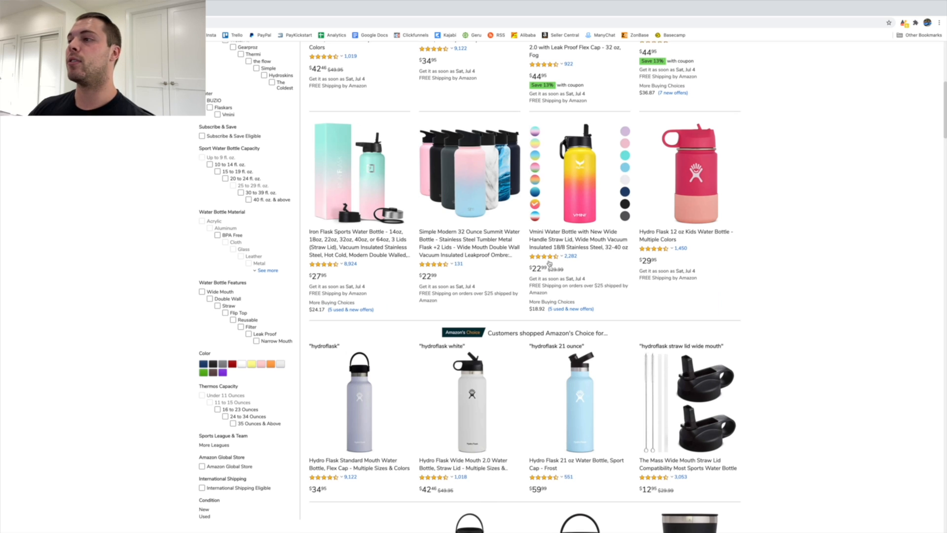
Switch to Amazon and search for "milk frother" in place of the hydroflask results
scroll(416, 90, up, 10)
click(237, 70)
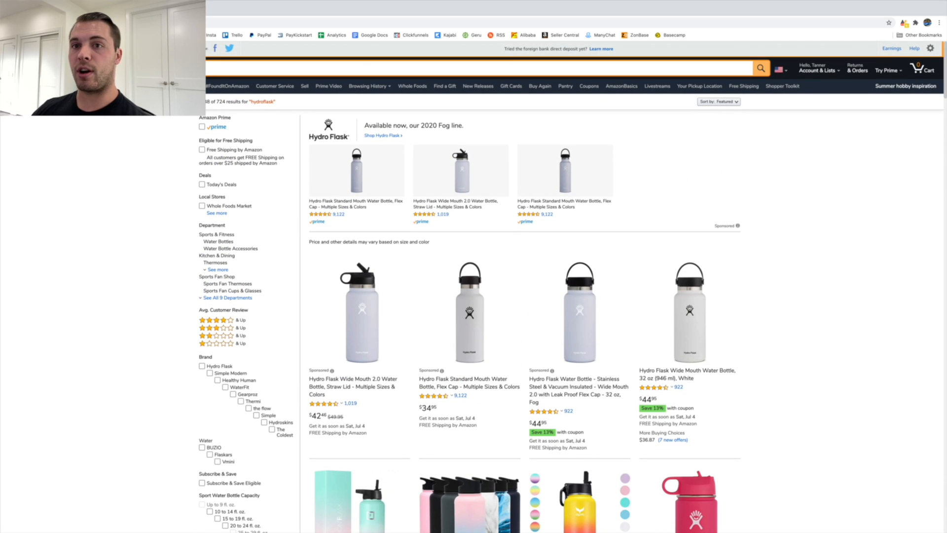
click(92, 69)
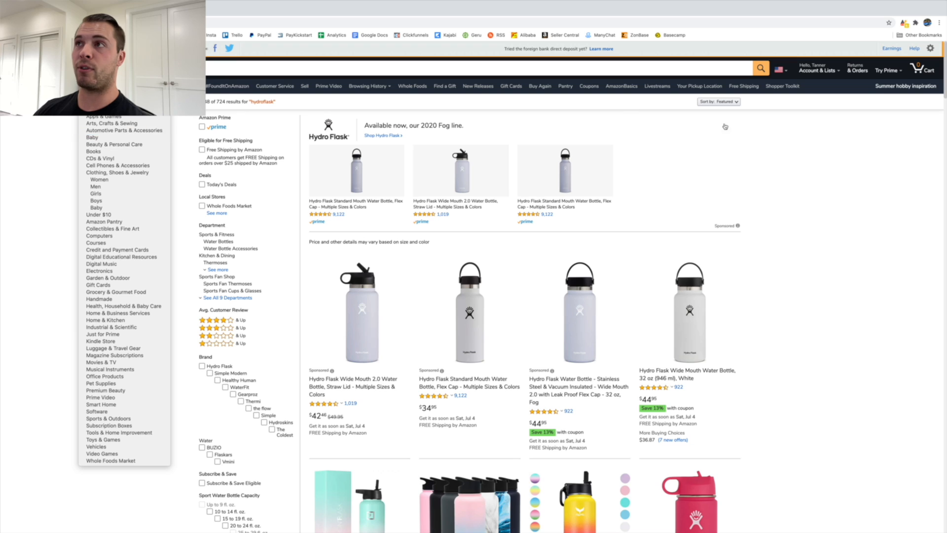
click(712, 166)
click(148, 68)
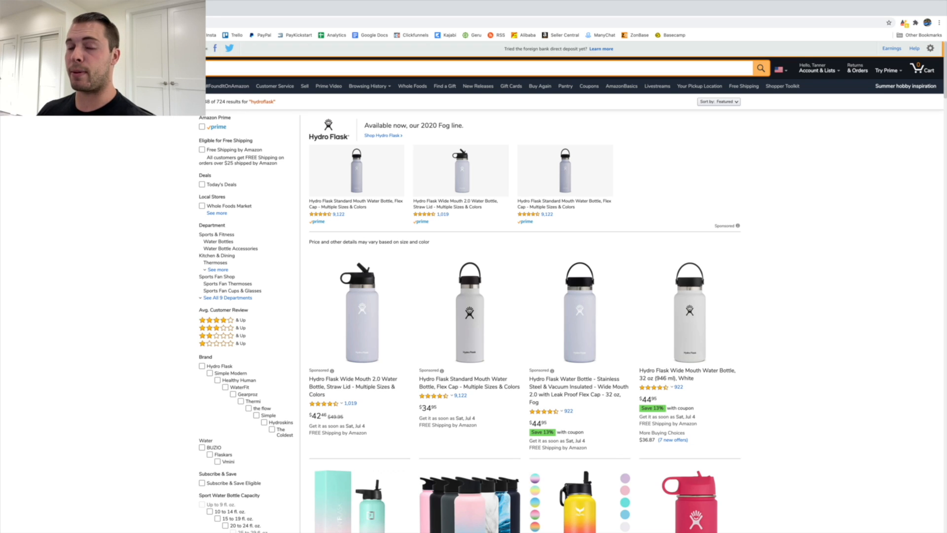
text(milk fro)
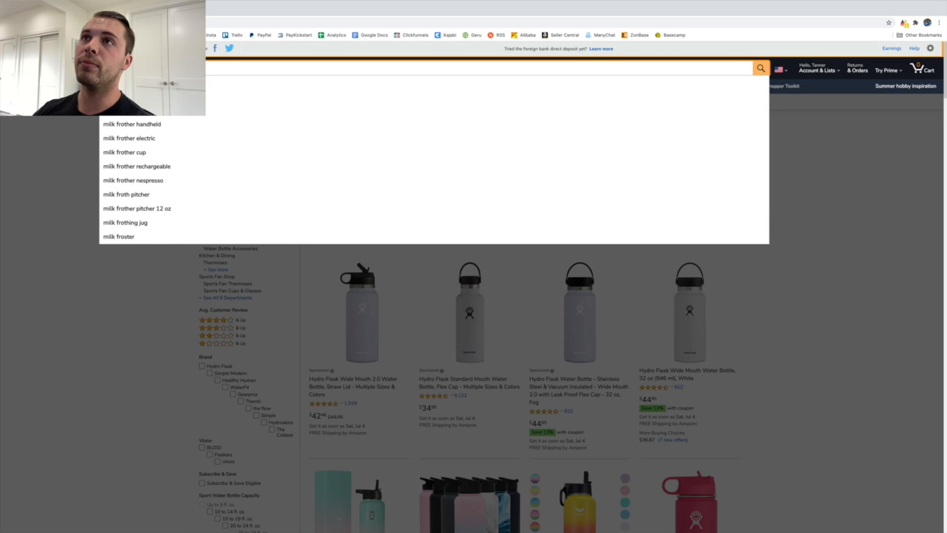
click(147, 83)
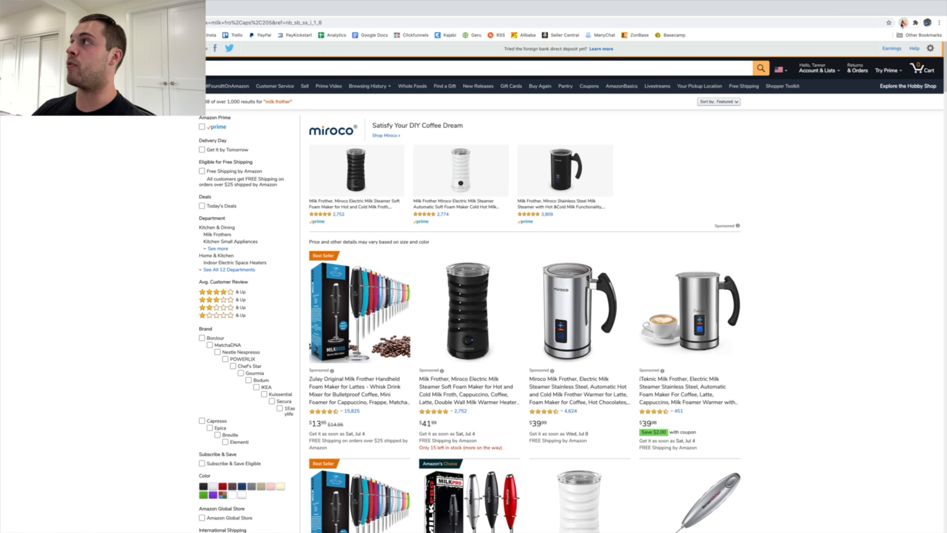
Run AMZScout Pro on the milk frother results, review the niche score and the competitors' review numbers, and close it
click(907, 23)
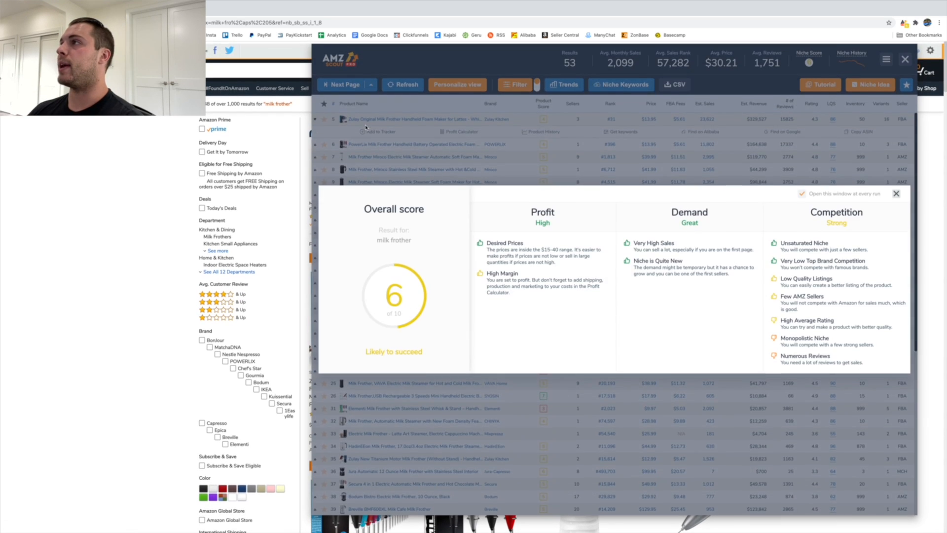
click(899, 193)
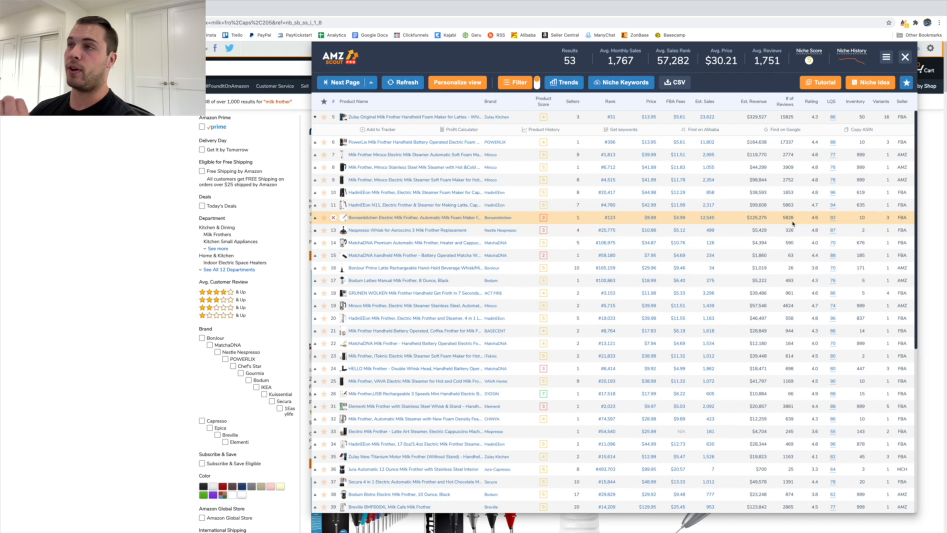
click(905, 57)
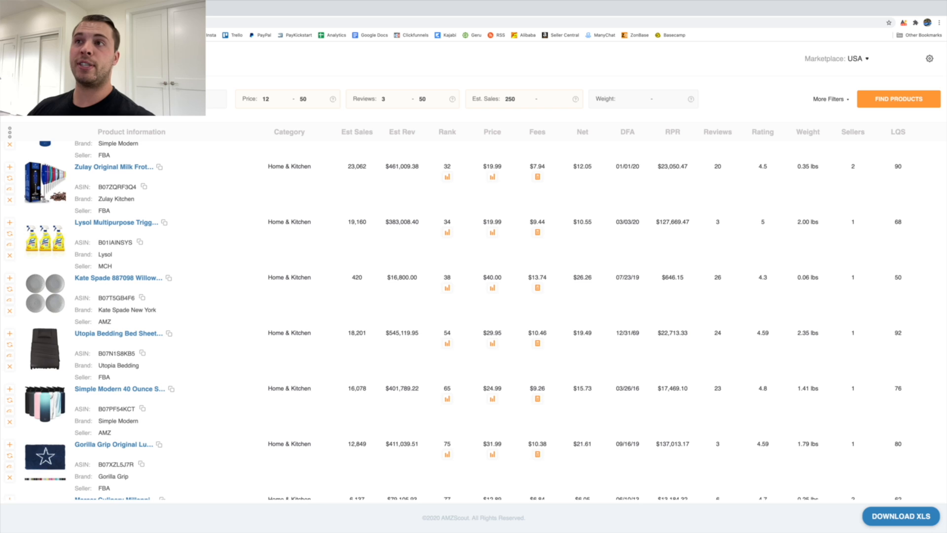
Return to the product database and look through the filtered Home & Kitchen products for further product ideas
scroll(147, 218, down, 1)
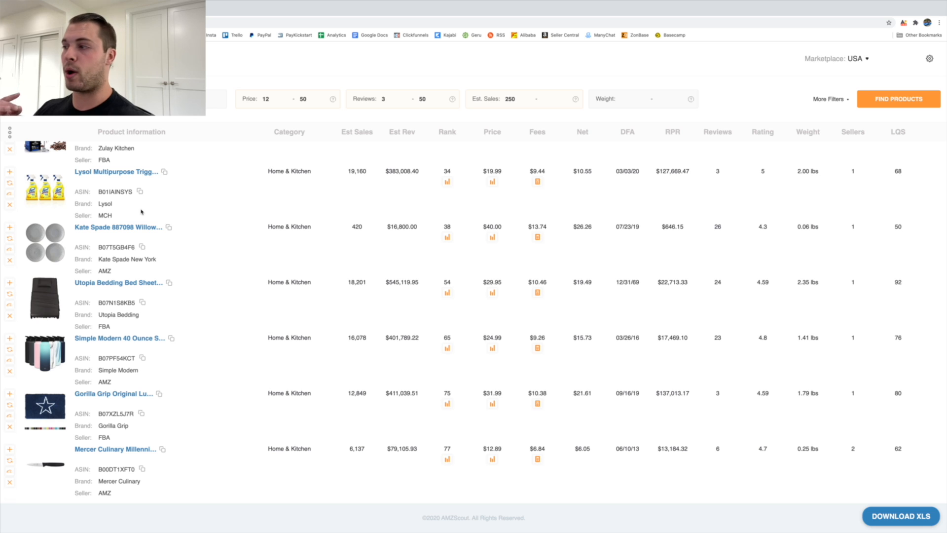
scroll(142, 211, down, 5)
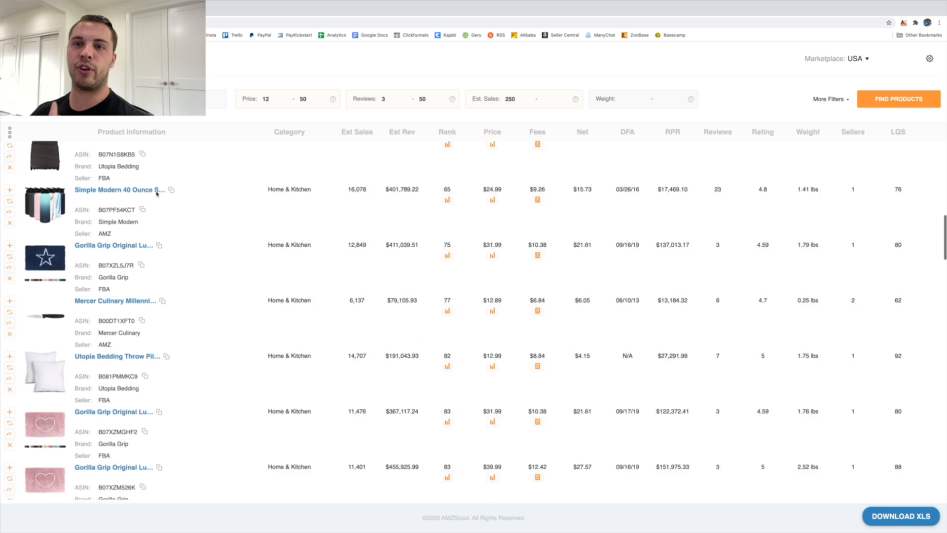
scroll(166, 246, down, 3)
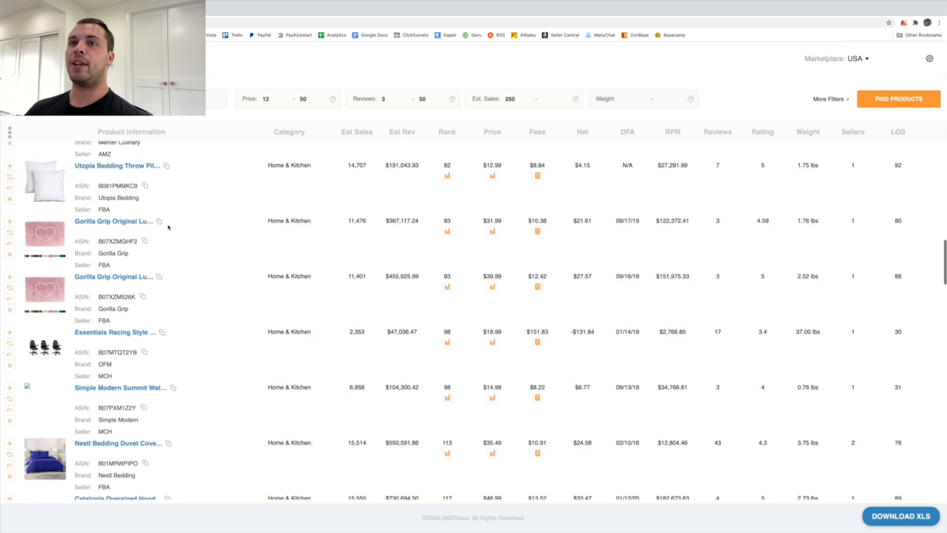
scroll(199, 280, up, 1)
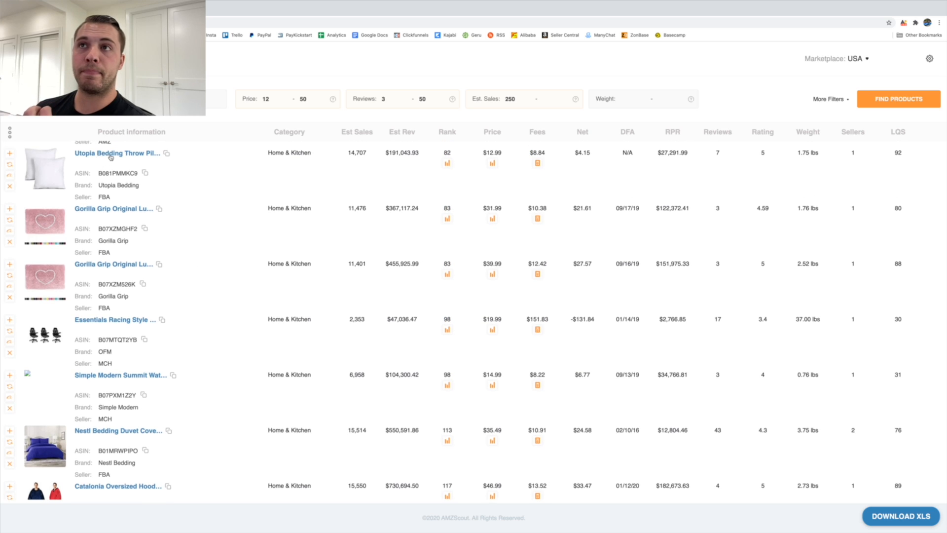
scroll(123, 187, down, 2)
scroll(99, 204, down, 3)
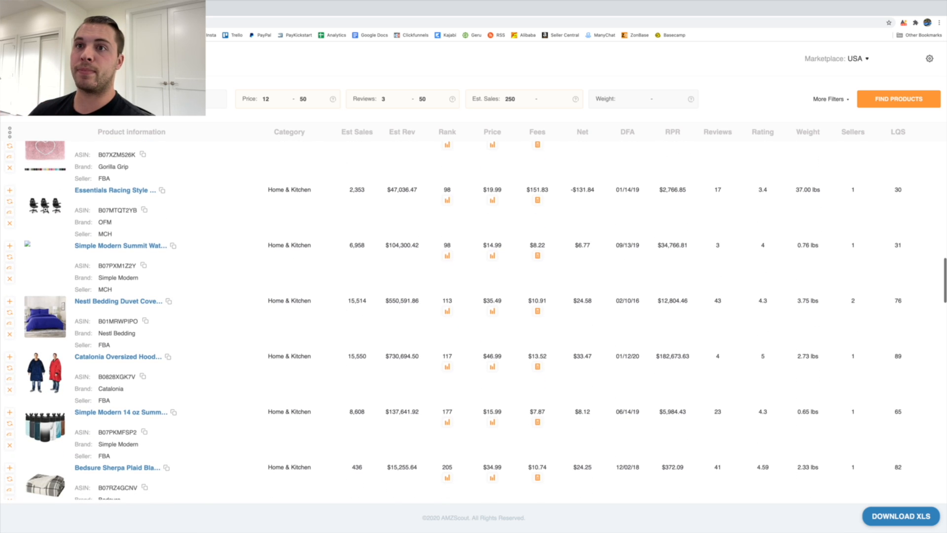
scroll(91, 205, down, 7)
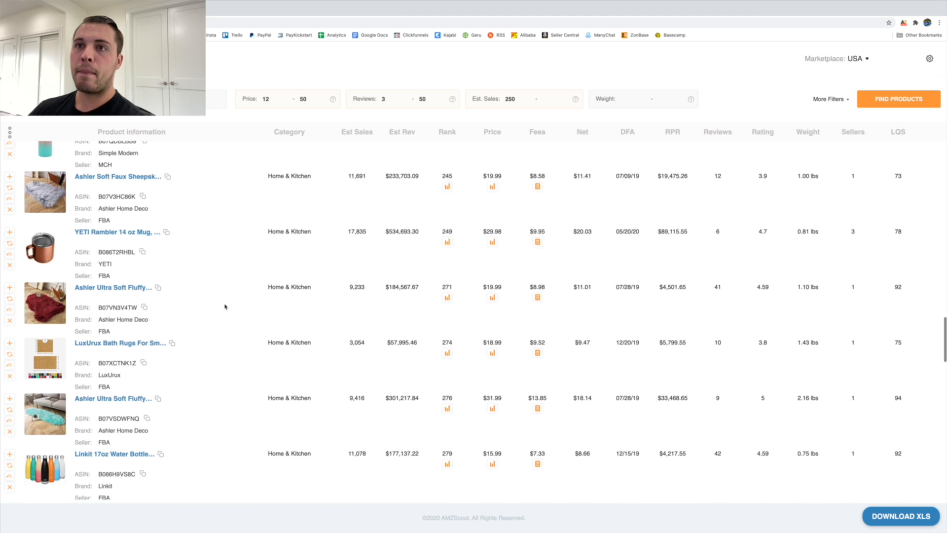
scroll(202, 365, up, 2)
scroll(190, 281, up, 20)
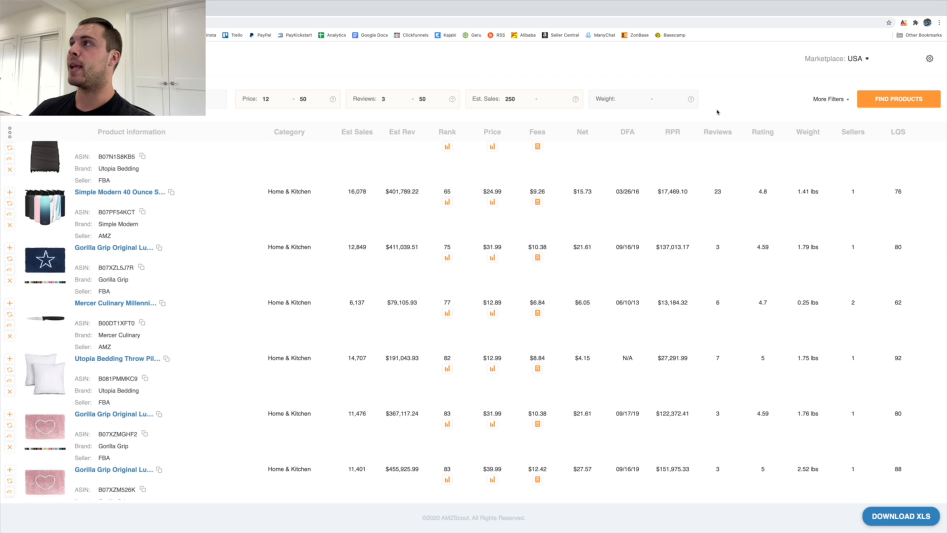
Expand the product database's additional filters and set the minimum rating to 3
click(834, 99)
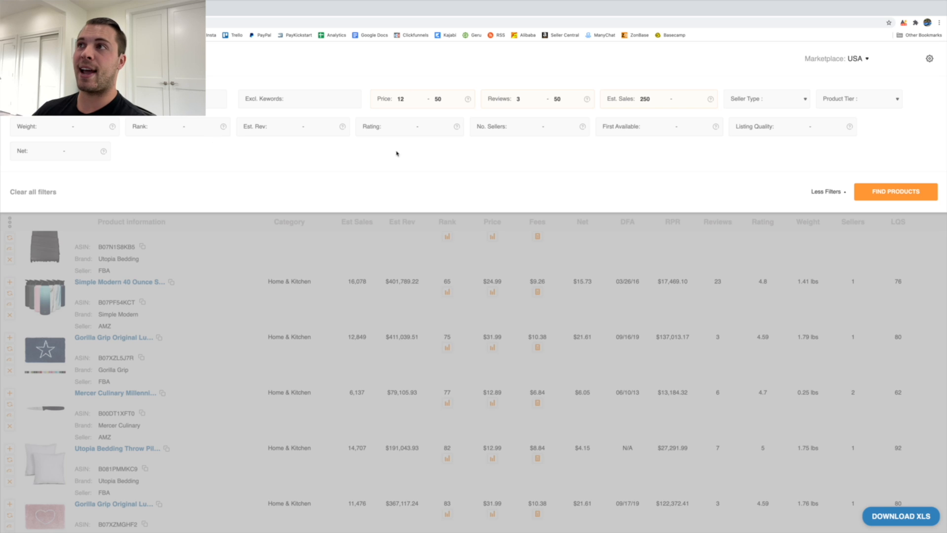
click(384, 129)
text(3)
click(387, 177)
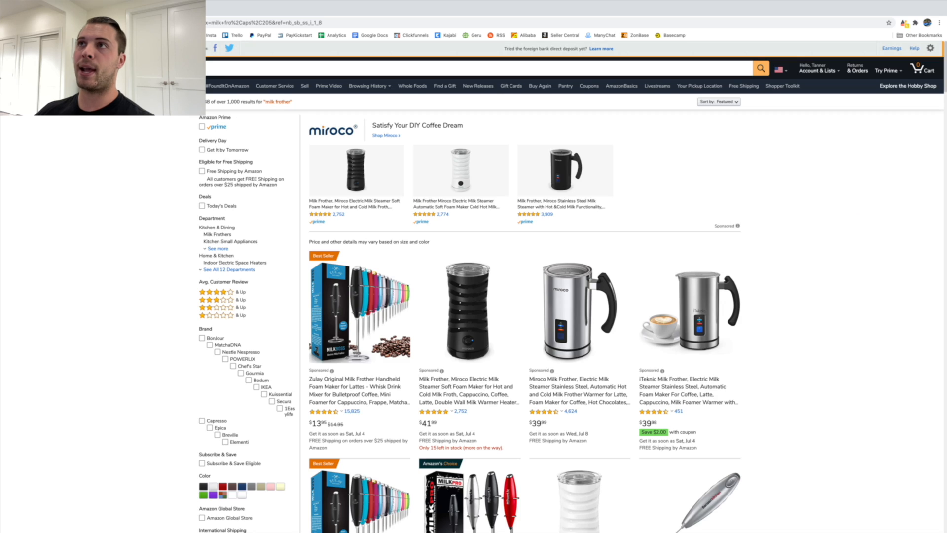
Search Amazon for "taco holder" in place of the milk frother results
click(162, 68)
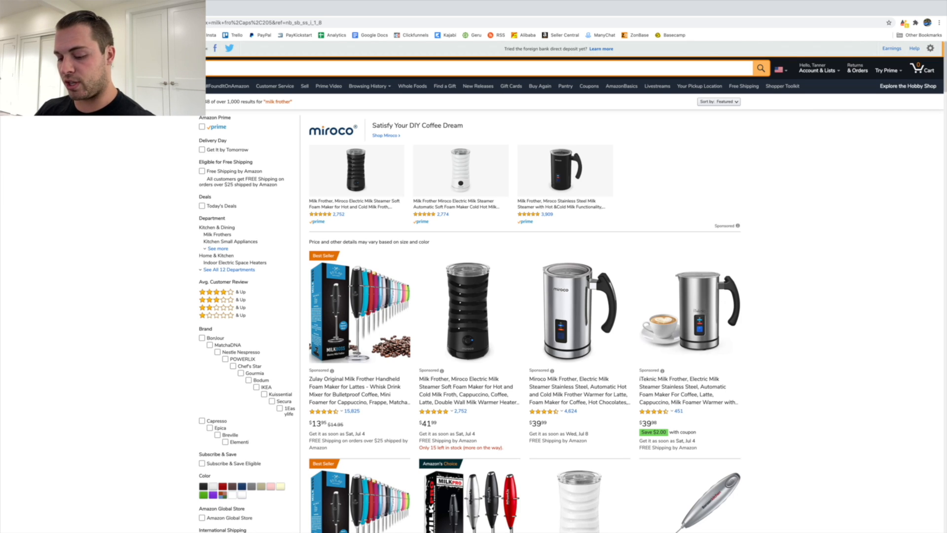
text(taco holder)
key(Return)
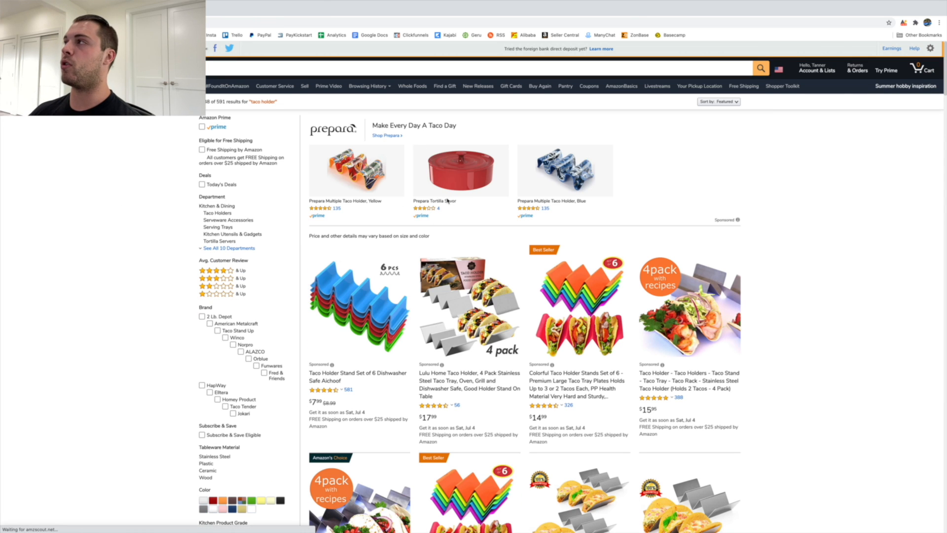
Run AMZScout Pro on the taco holder results, review the niche score and the competitors' sales and review numbers, and close it
click(904, 23)
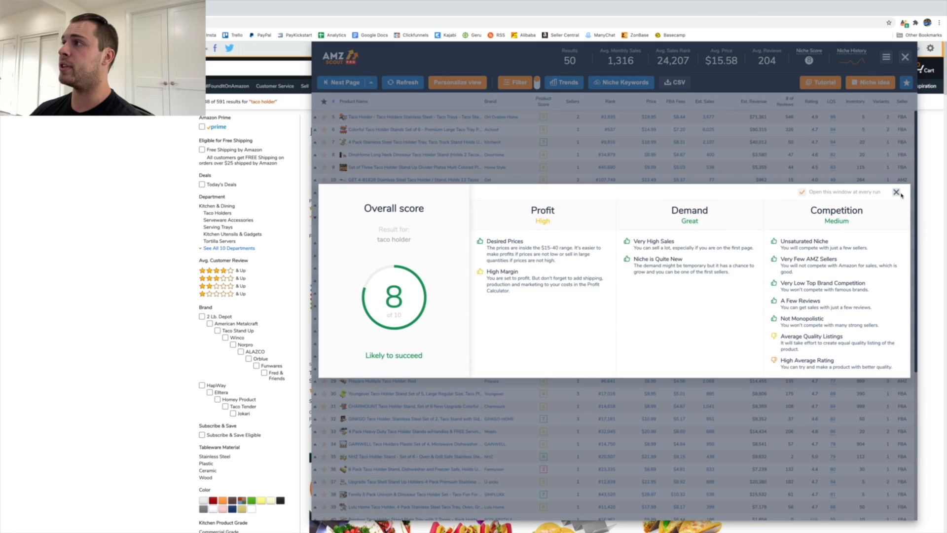
click(896, 193)
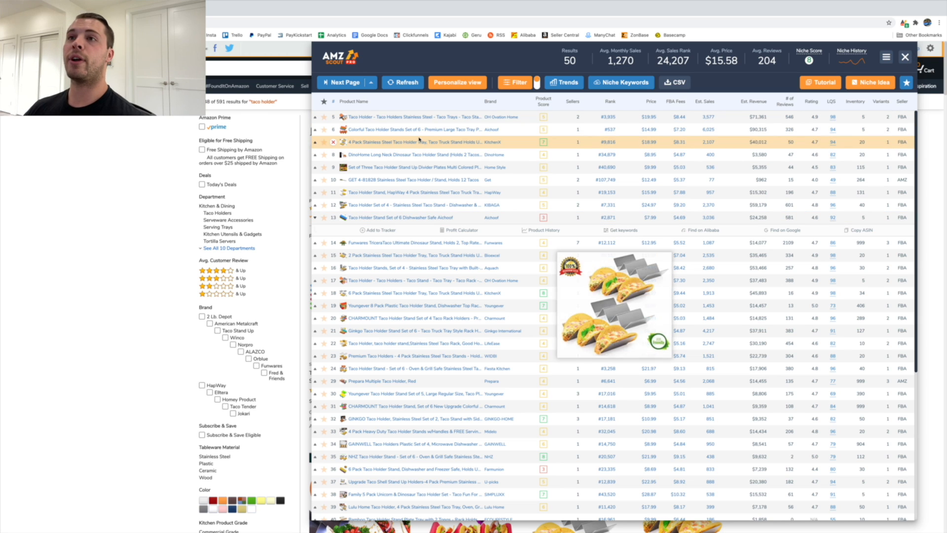
click(904, 58)
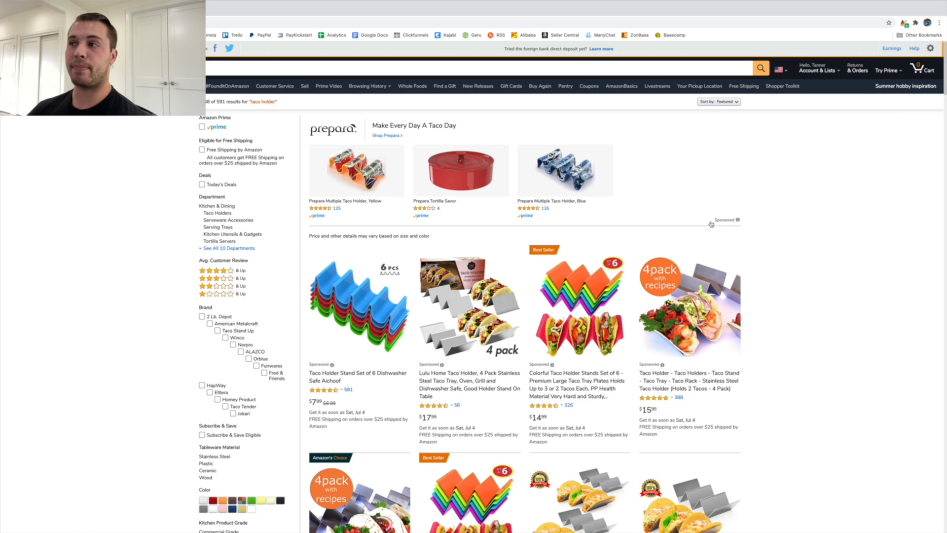
Examine the taco holder listings on Amazon, comparing their designs, pack sizes, prices and review counts
scroll(824, 222, down, 4)
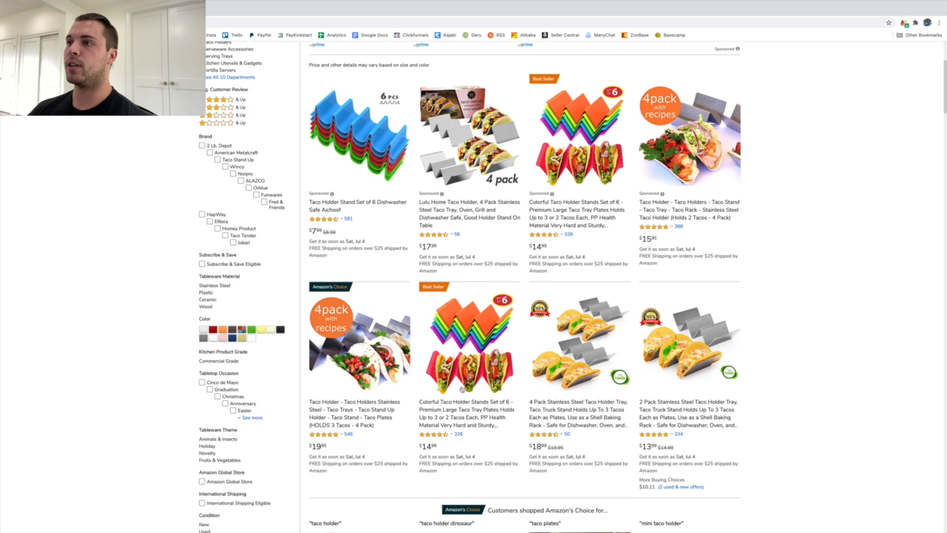
scroll(347, 419, down, 2)
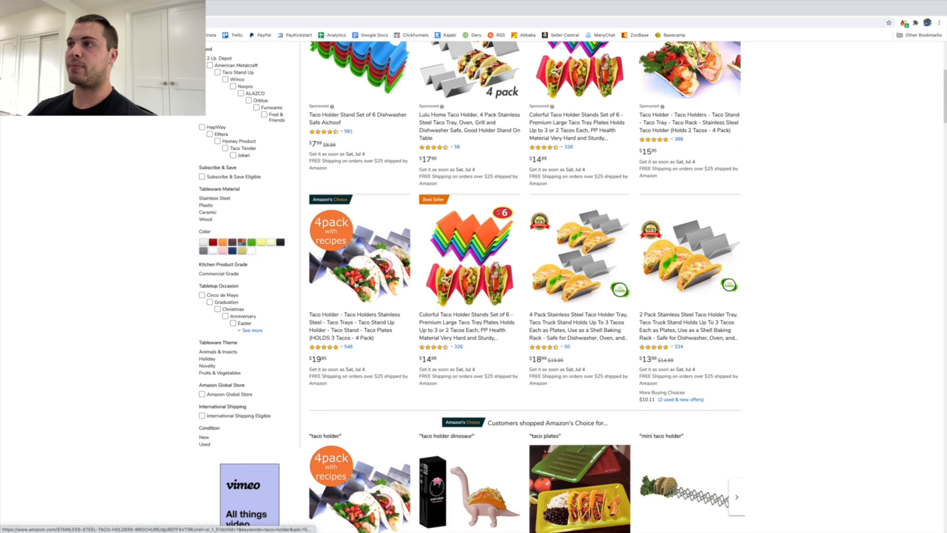
scroll(356, 266, up, 2)
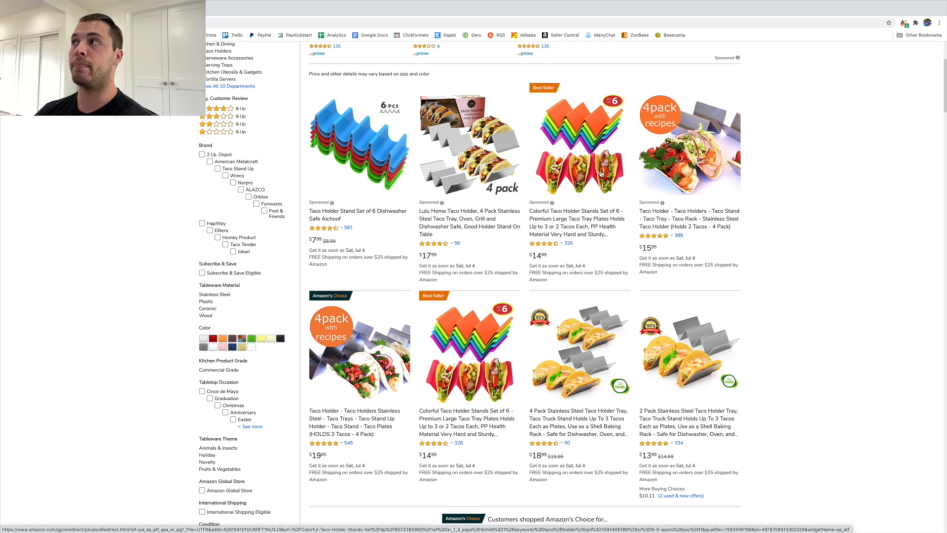
scroll(577, 183, down, 2)
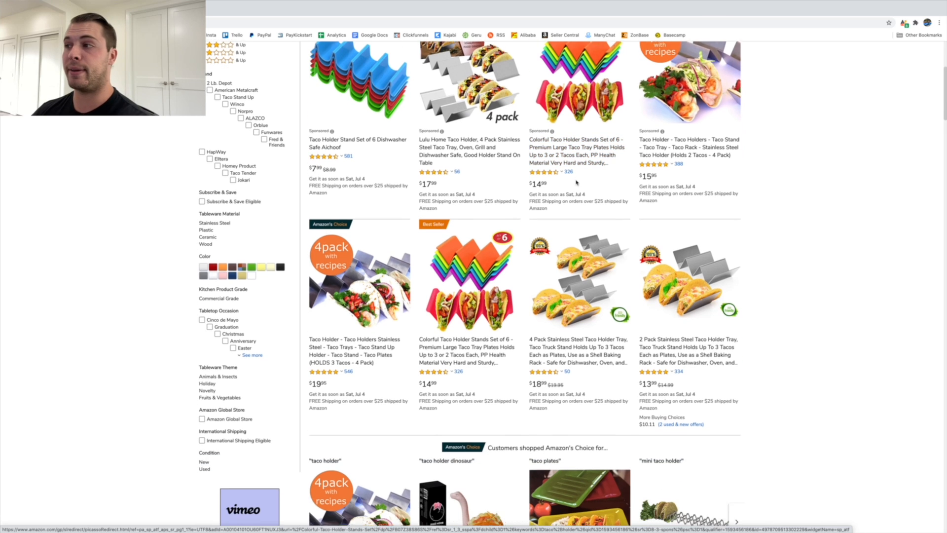
scroll(577, 184, down, 8)
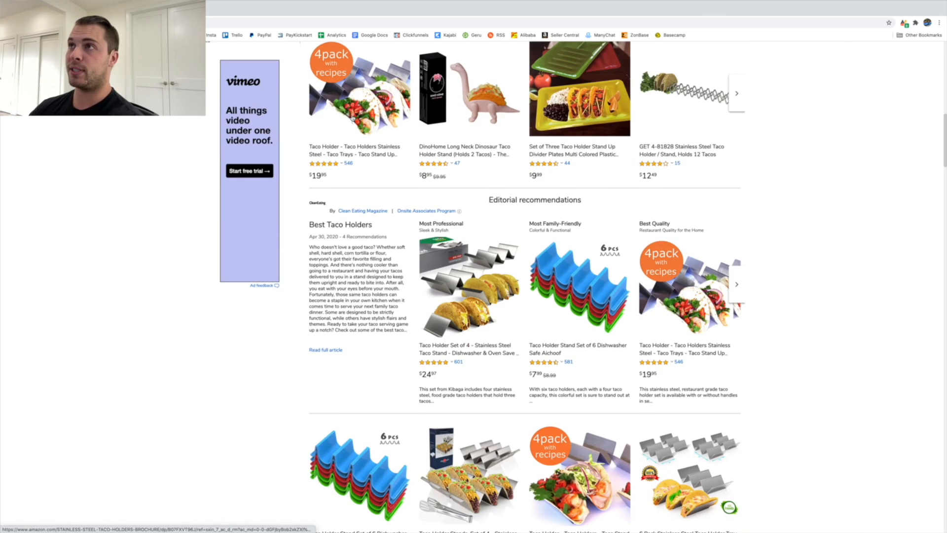
scroll(620, 299, down, 2)
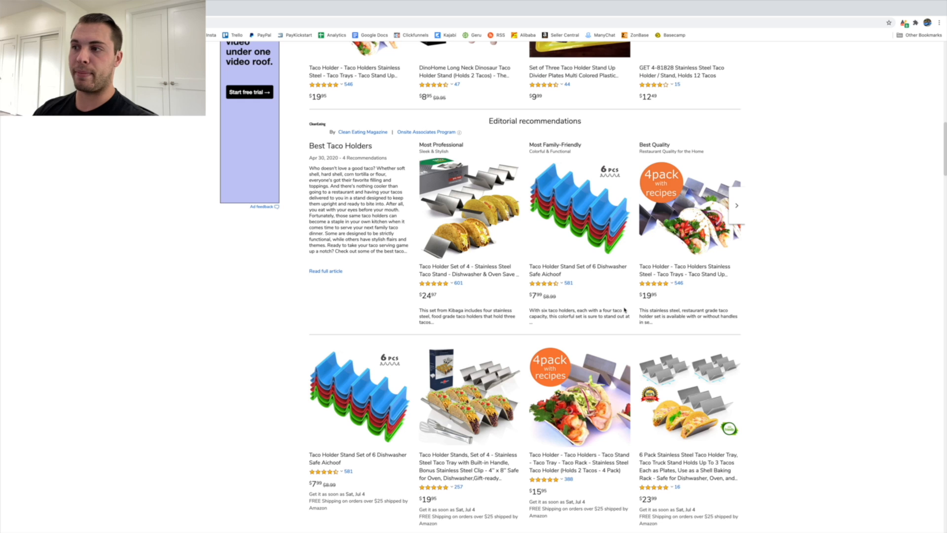
scroll(802, 313, up, 5)
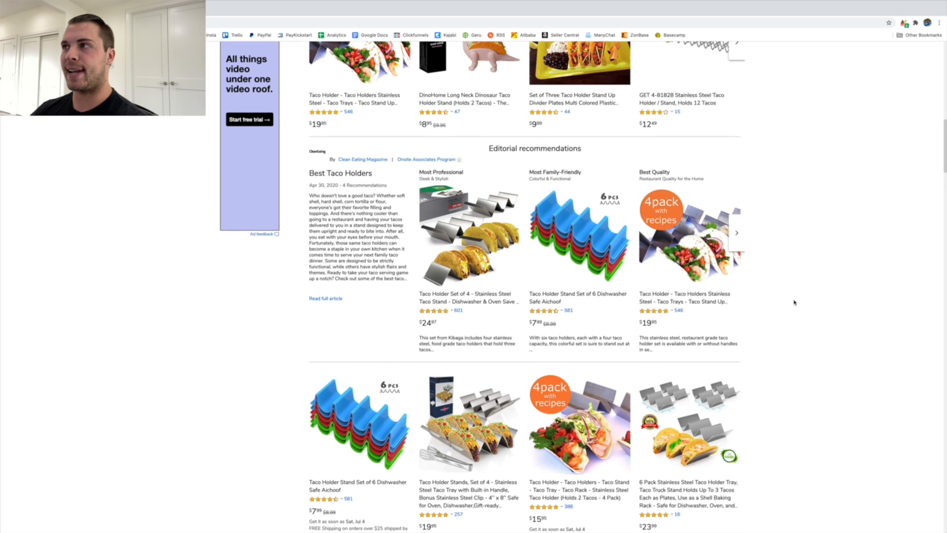
scroll(571, 230, up, 4)
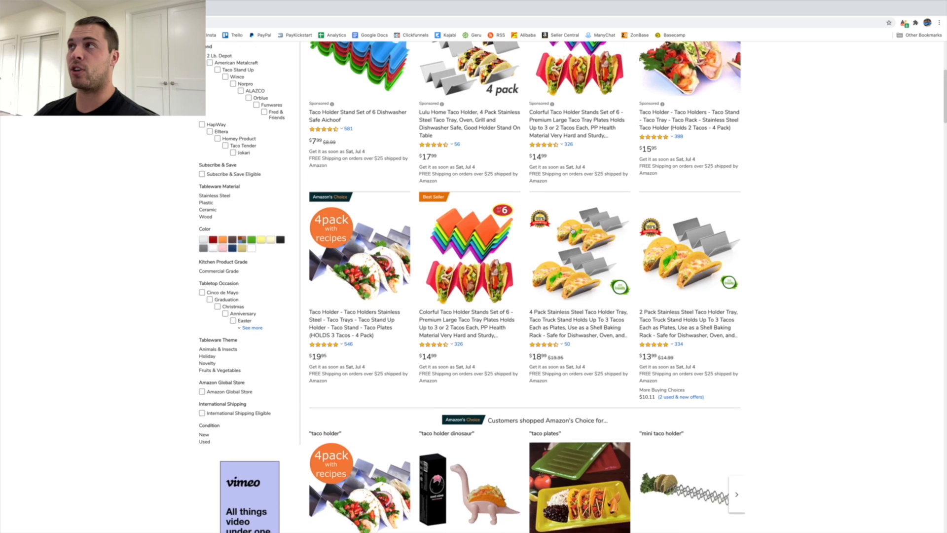
scroll(466, 214, up, 3)
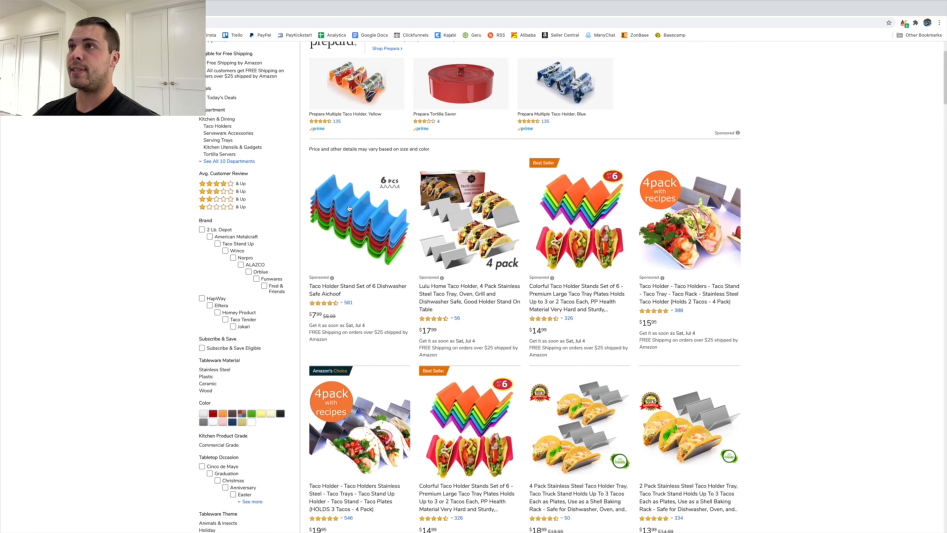
scroll(625, 205, down, 5)
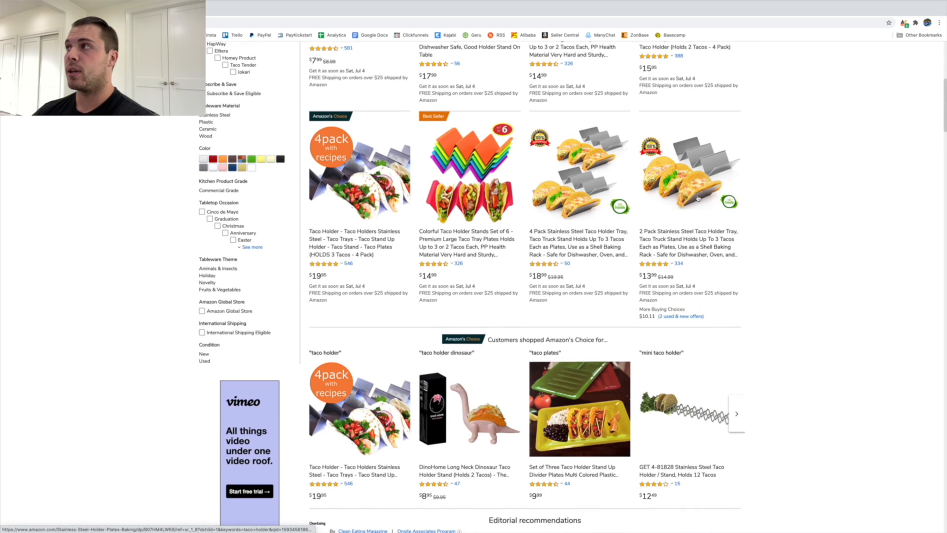
scroll(625, 205, down, 3)
scroll(413, 212, down, 6)
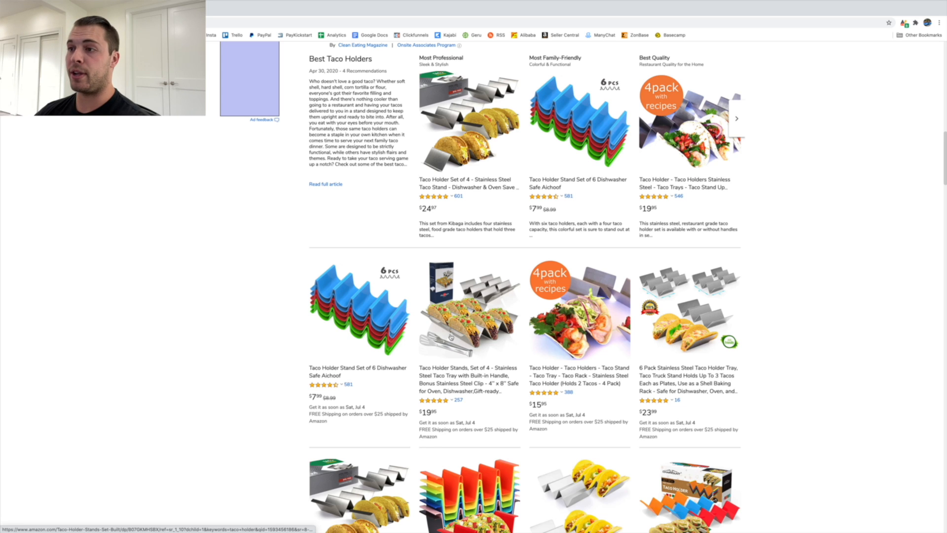
scroll(454, 338, down, 1)
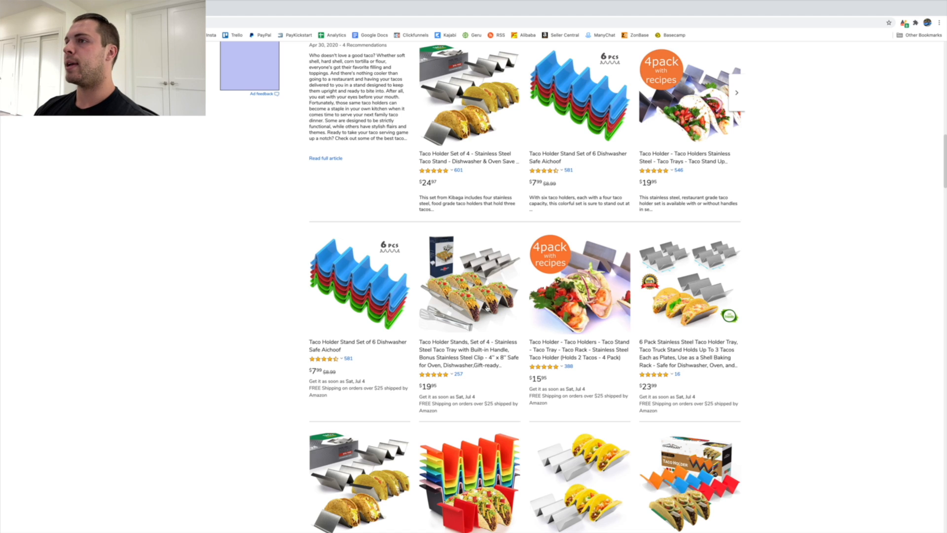
scroll(486, 308, down, 4)
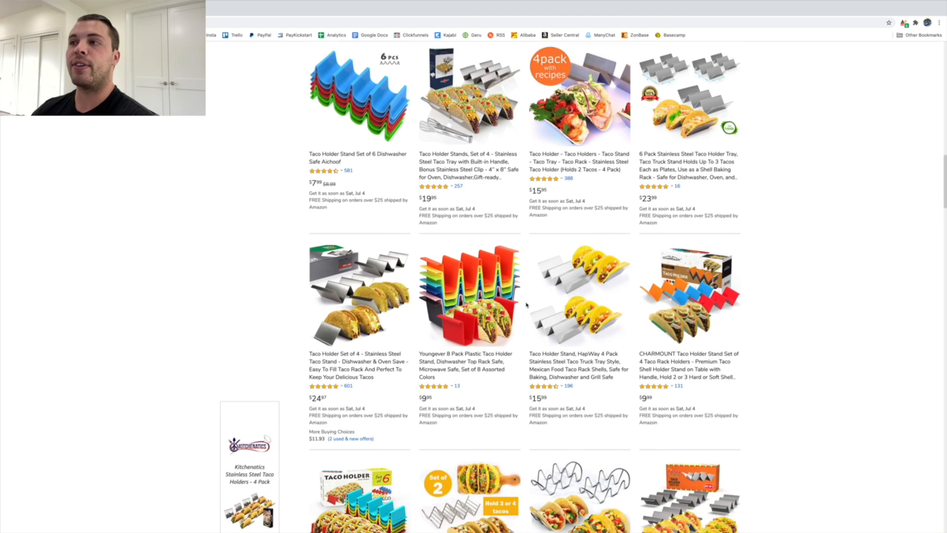
scroll(526, 305, down, 3)
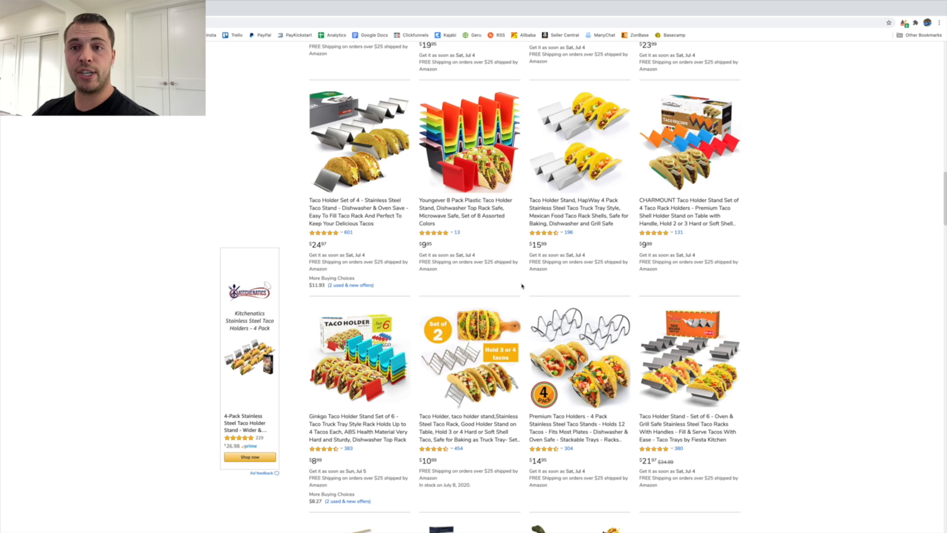
scroll(522, 289, up, 10)
scroll(523, 292, up, 10)
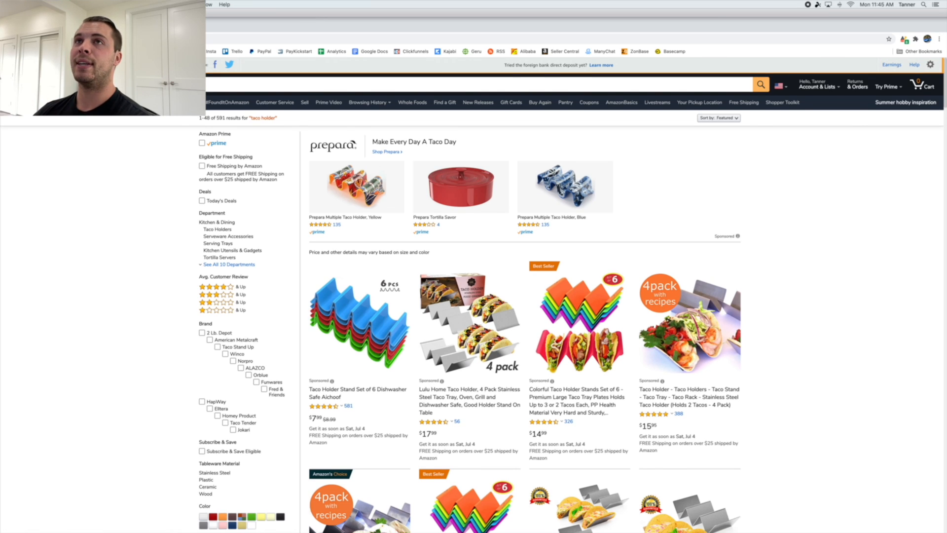
Open Alibaba in a new browser tab and search its products for "taco stand"
key(super+t)
click(522, 35)
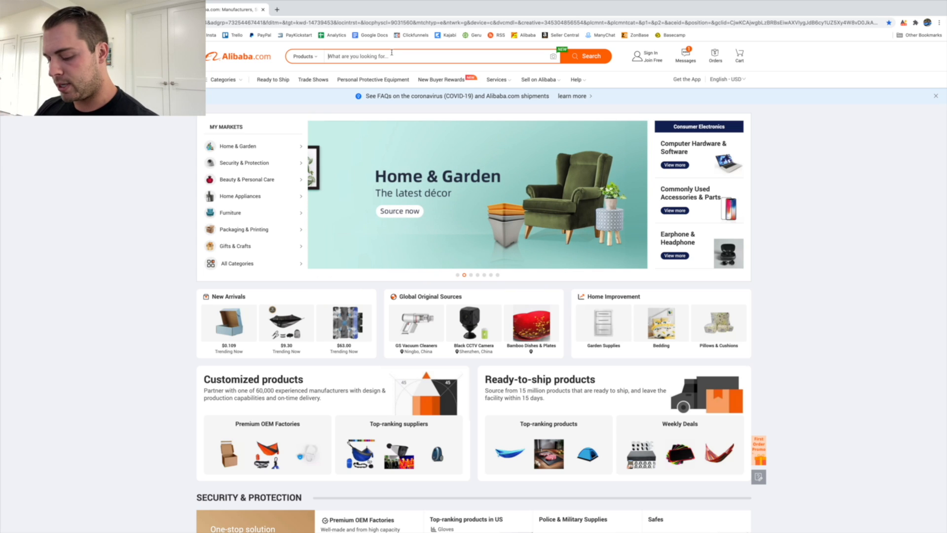
click(392, 52)
text(taco stand)
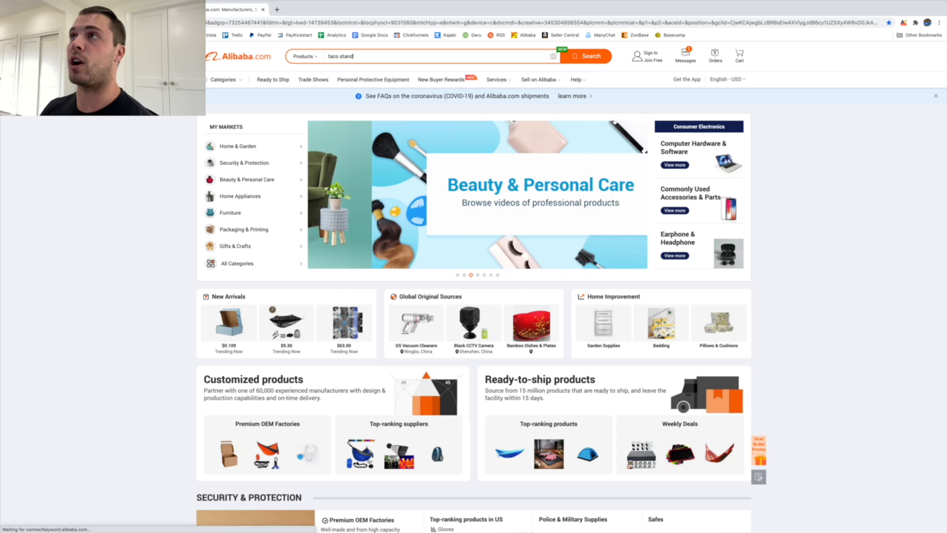
key(Return)
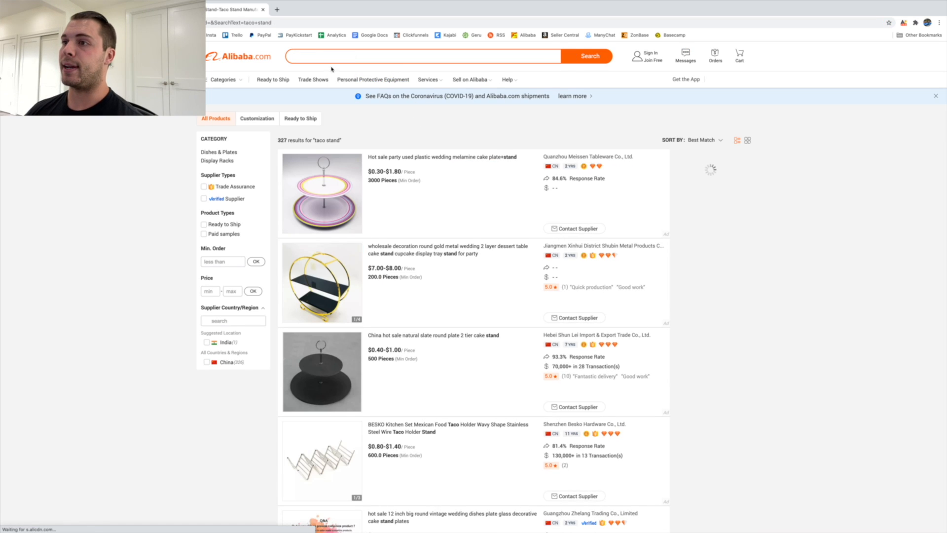
Replace the Alibaba product search with "taco holder"
click(351, 58)
text(taco holder)
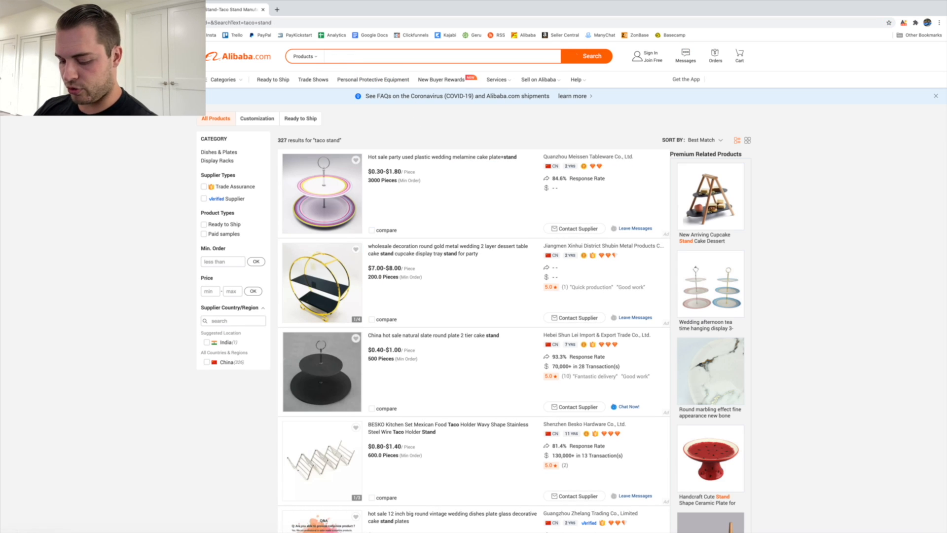
key(Return)
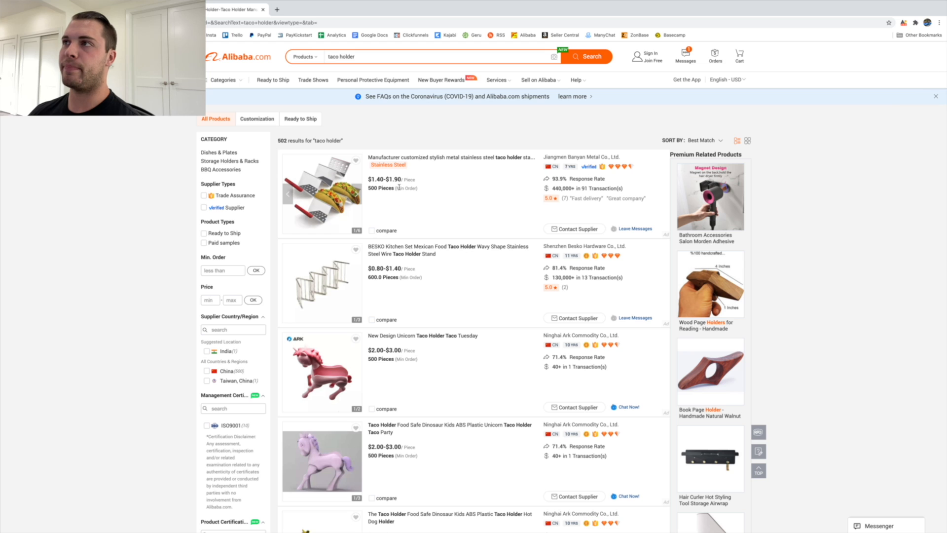
Look through the Alibaba taco holder offers, comparing suppliers' unit prices, minimum orders and available designs
scroll(369, 185, down, 1)
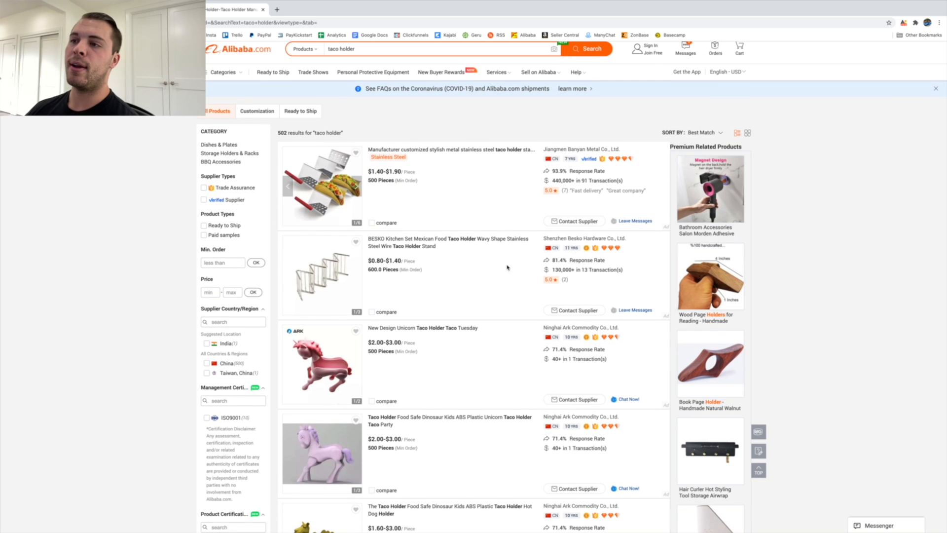
scroll(469, 184, down, 1)
scroll(466, 207, up, 2)
scroll(466, 207, down, 1)
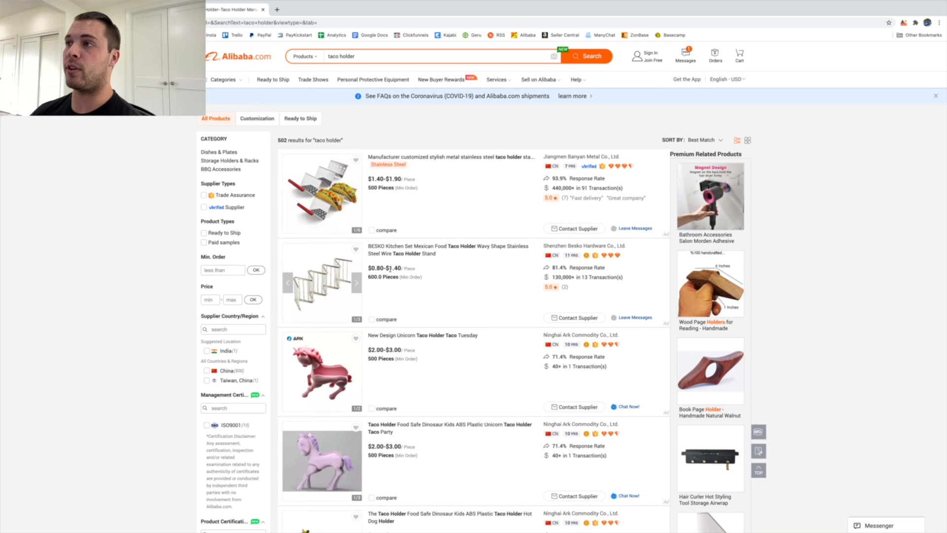
scroll(418, 205, down, 10)
scroll(418, 205, down, 4)
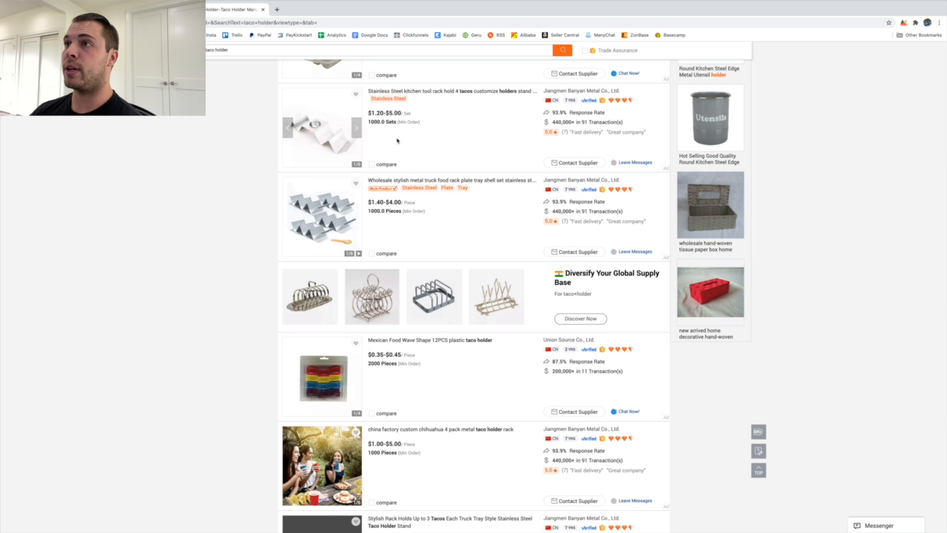
scroll(397, 141, down, 6)
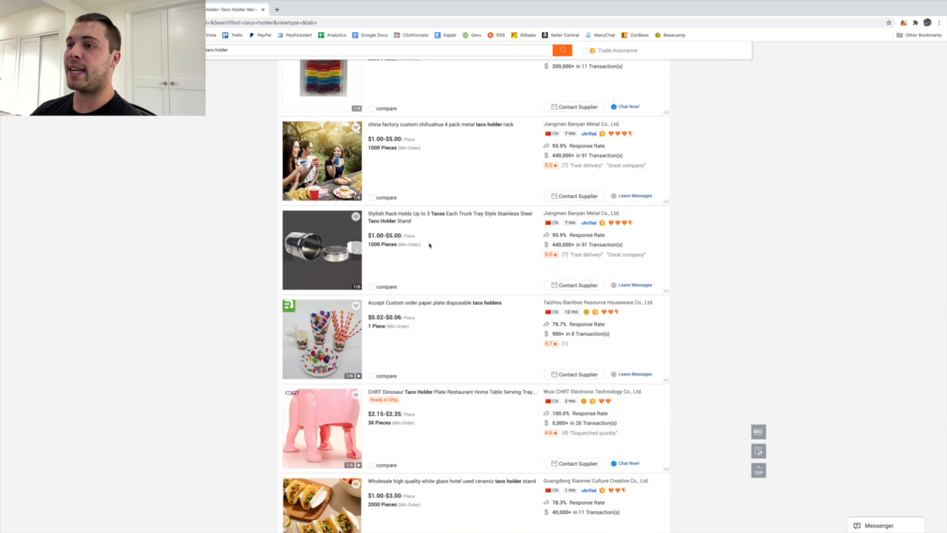
scroll(429, 245, down, 5)
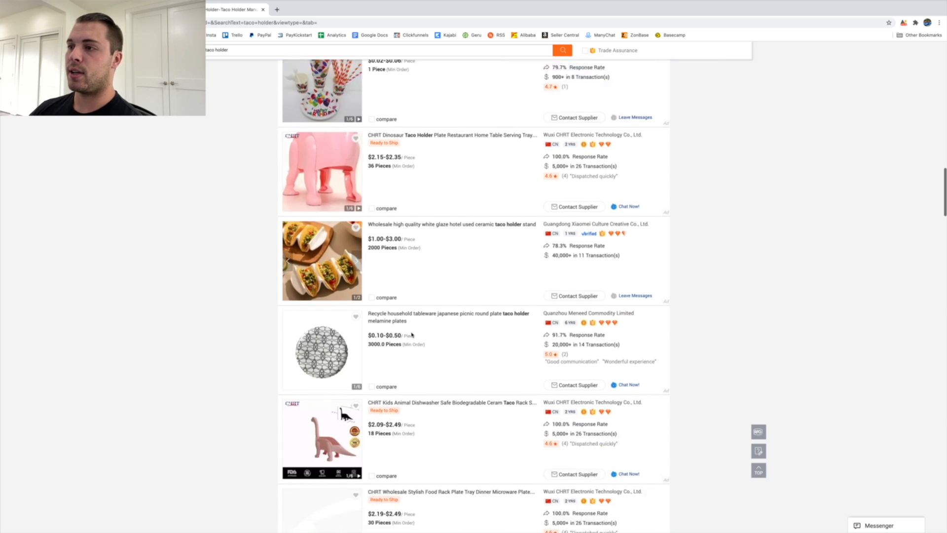
scroll(414, 335, down, 10)
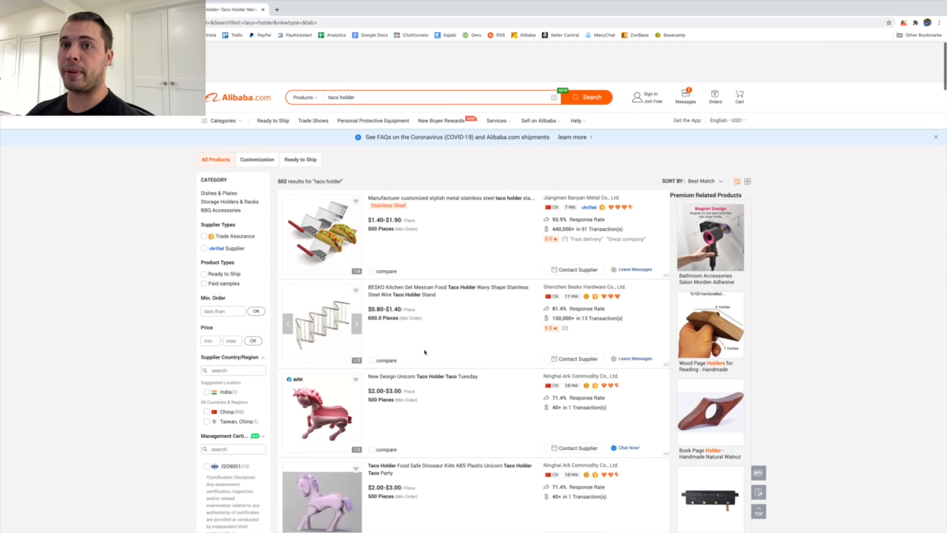
scroll(423, 348, down, 1)
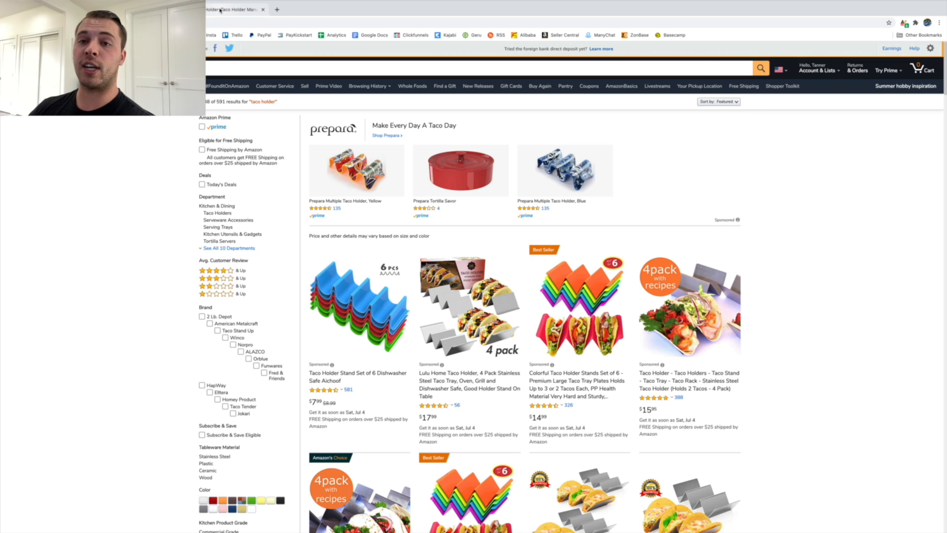
Close Alibaba and return to the Amazon taco holder results after checking the product database's filters
click(264, 9)
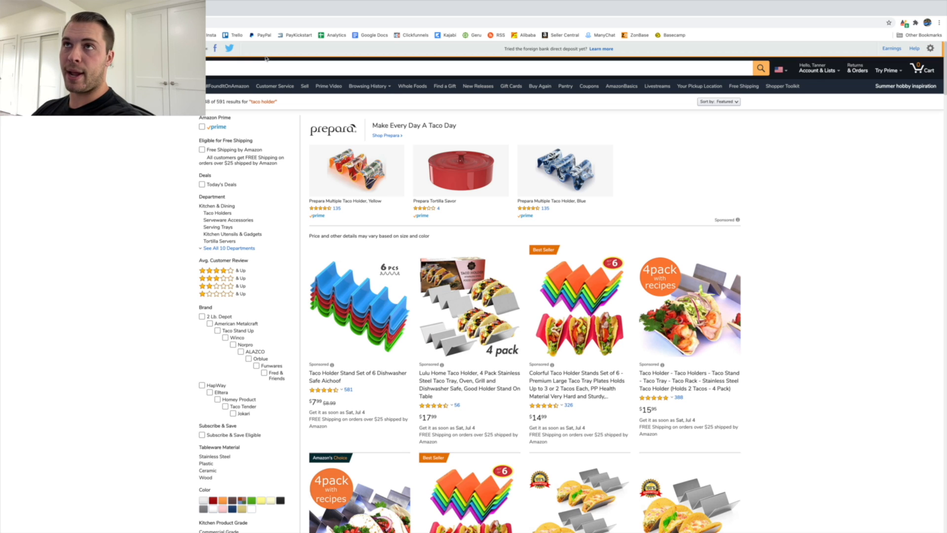
key(ctrl+shift+Tab)
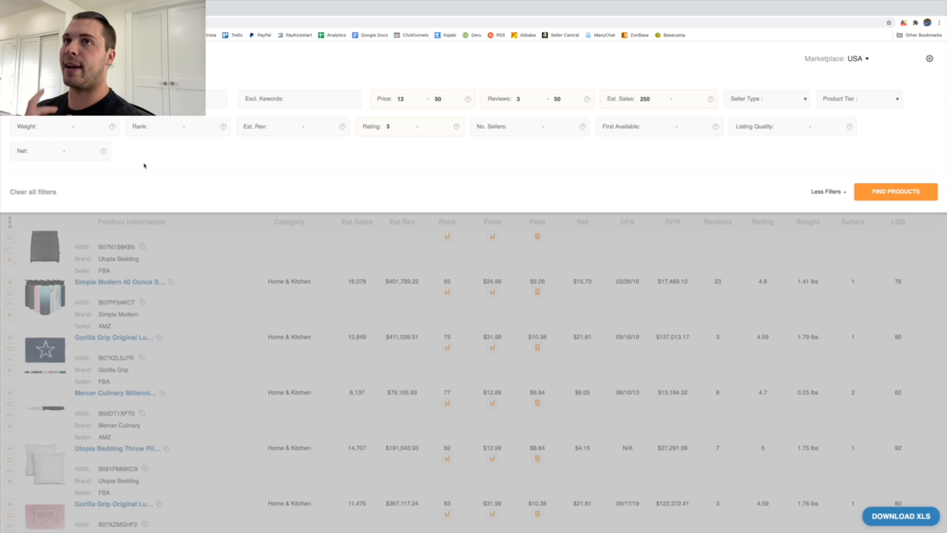
key(ctrl+Tab)
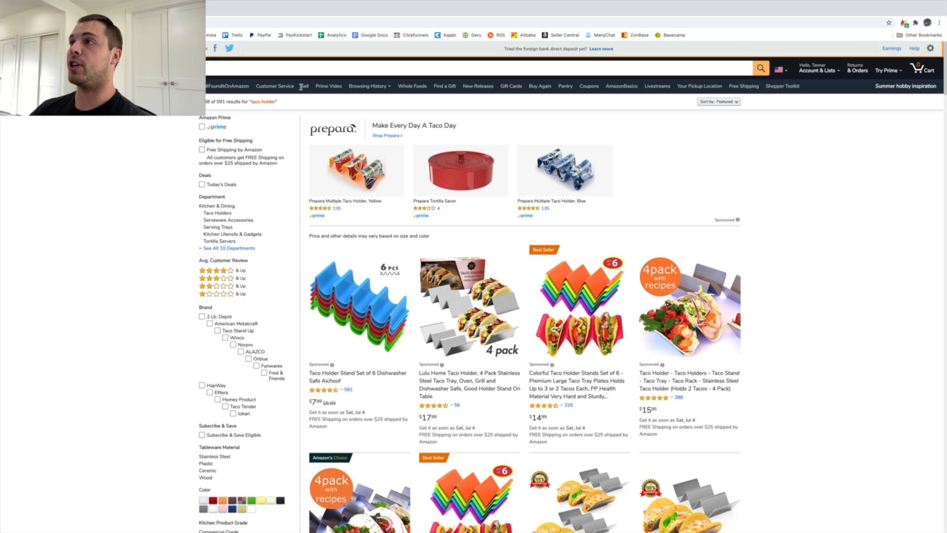
Open the AMZScout profit calculator for the $19.95 stainless steel taco holder and set its product cost to $6
click(903, 23)
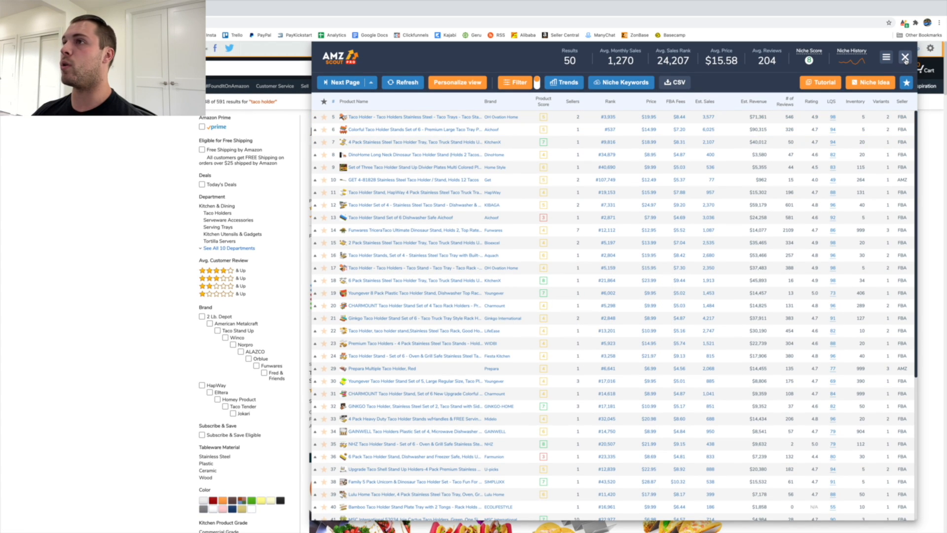
click(905, 57)
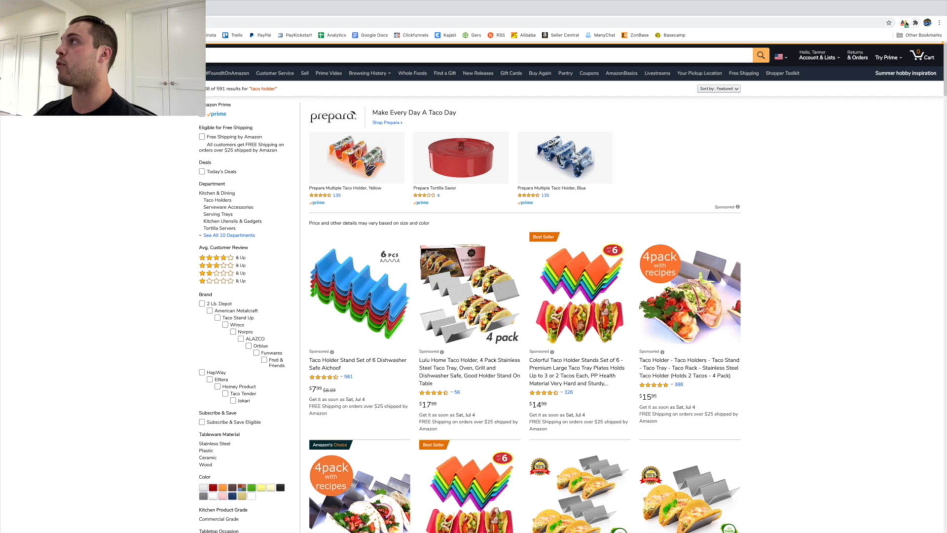
click(904, 23)
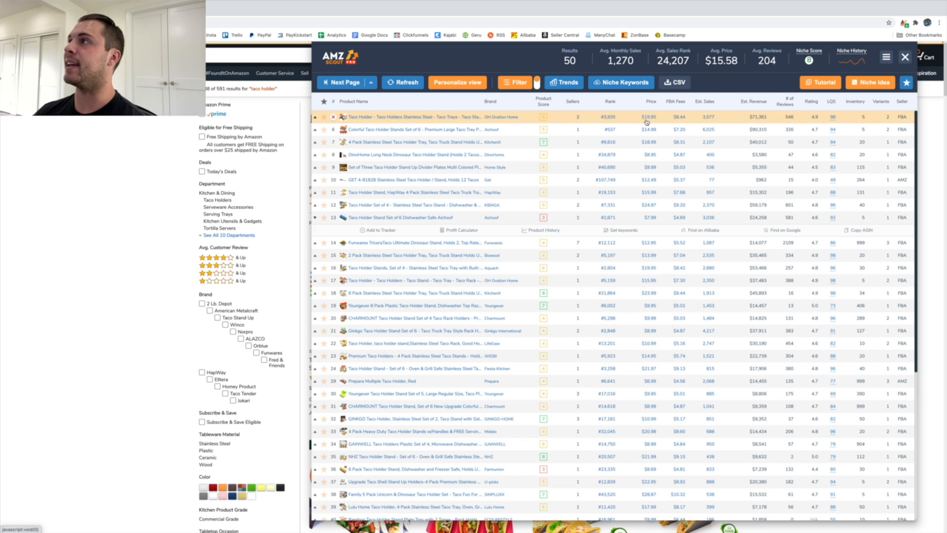
click(679, 119)
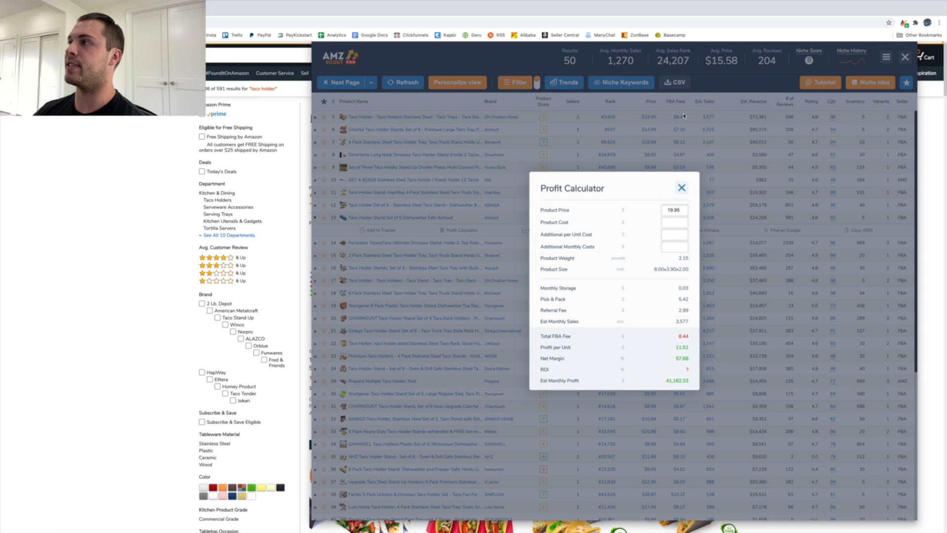
click(671, 210)
click(673, 223)
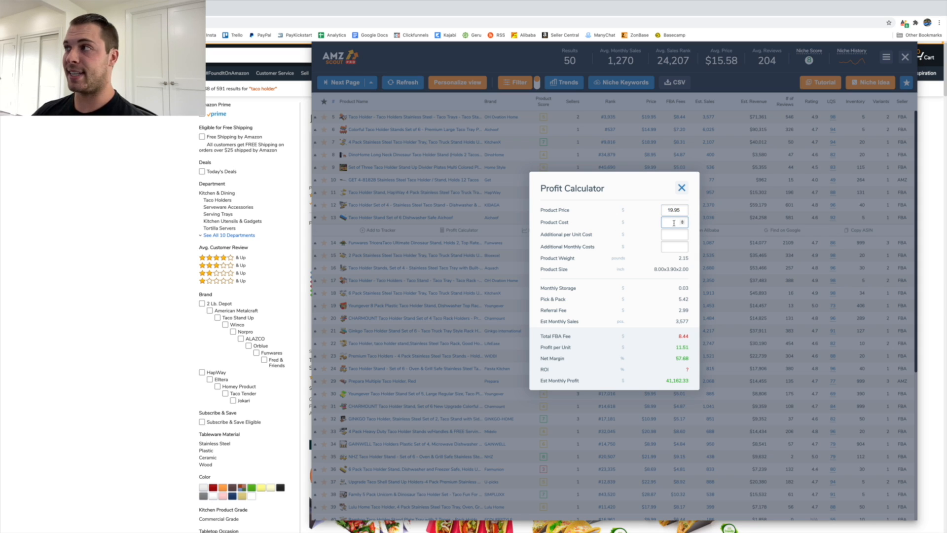
text(6)
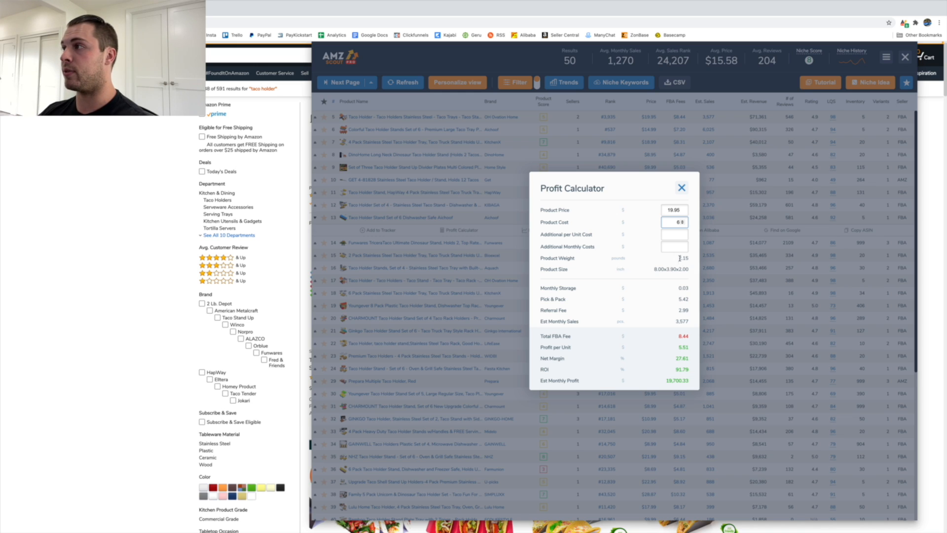
Review the calculator's product size, pick and pack fee, referral fee and profit per unit, then close it
drag(678, 258, 691, 272)
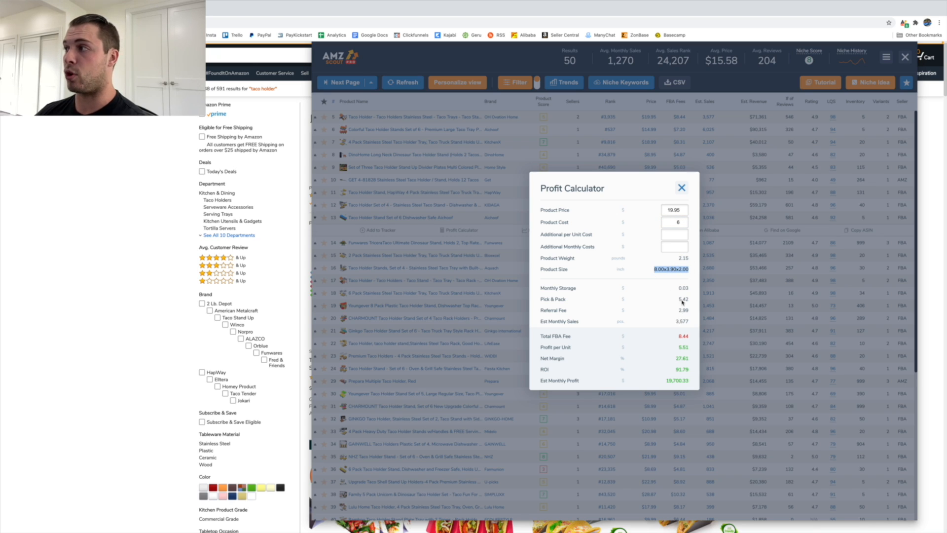
drag(677, 299, 690, 301)
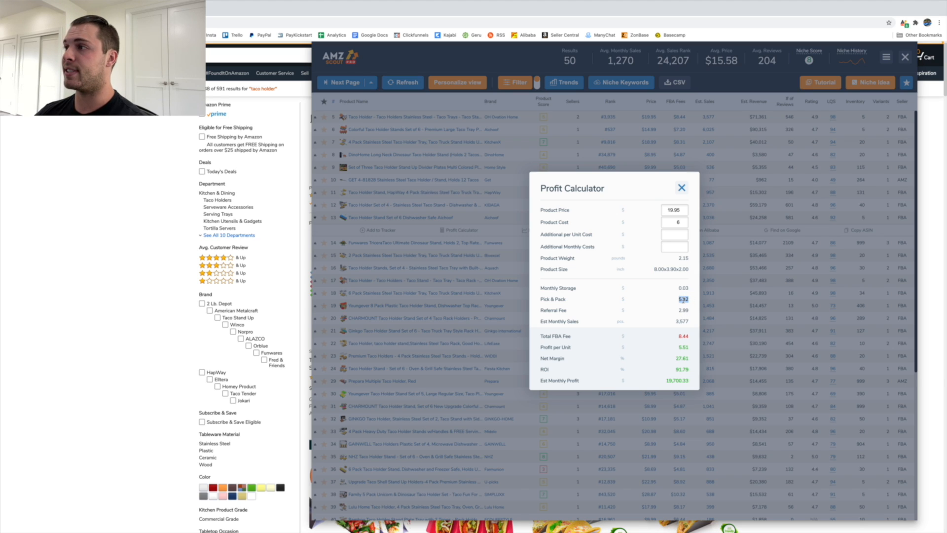
drag(679, 310, 689, 310)
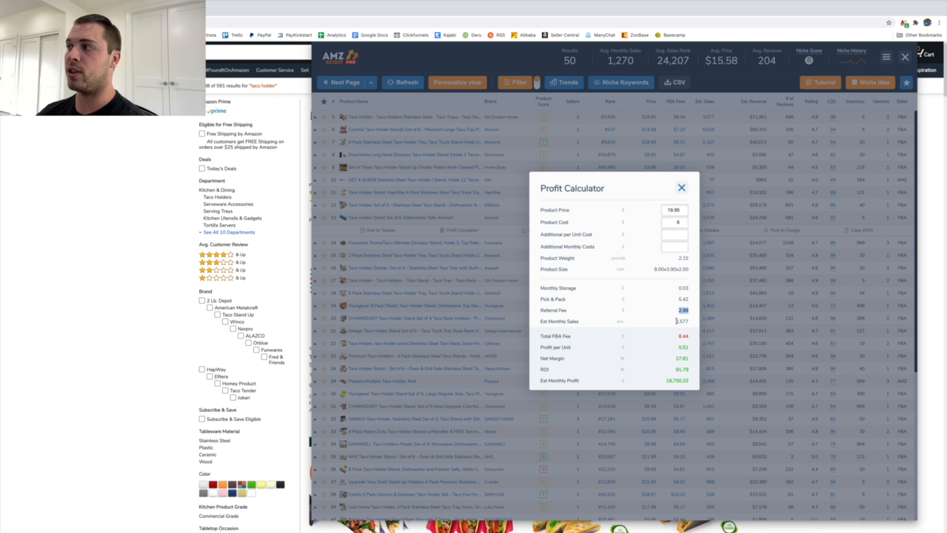
scroll(675, 306, down, 1)
click(682, 234)
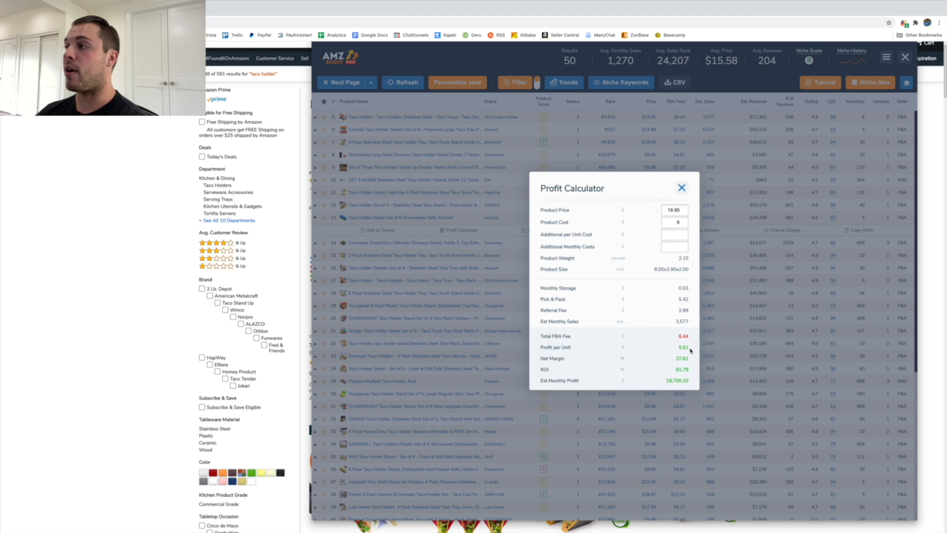
drag(689, 349, 679, 350)
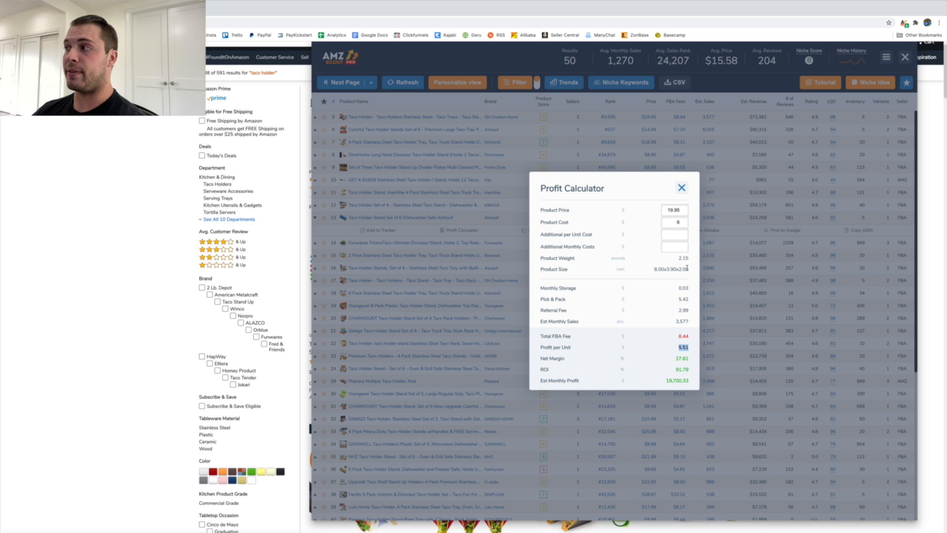
click(682, 187)
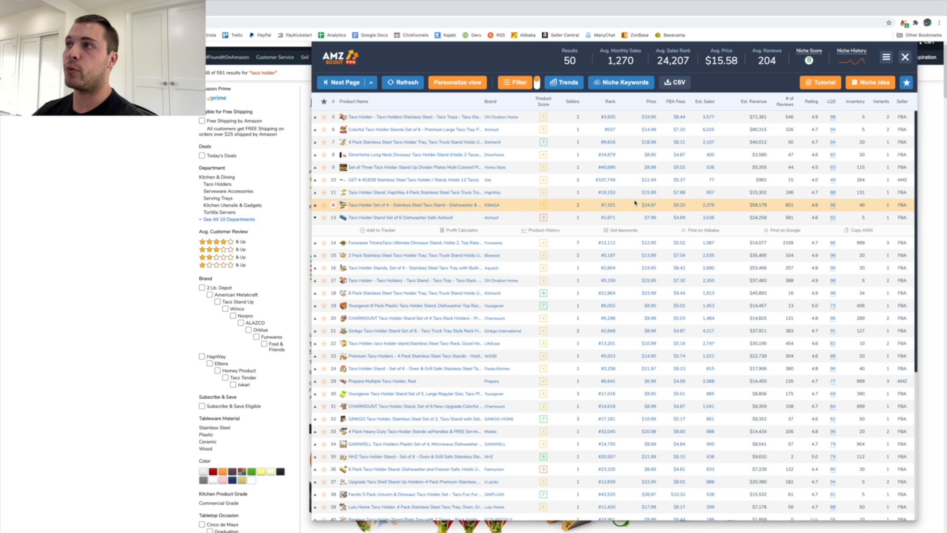
Examine the taco holder niche's sales, rank and price history, then close AMZScout's overlay and return to the product database
click(905, 57)
click(904, 23)
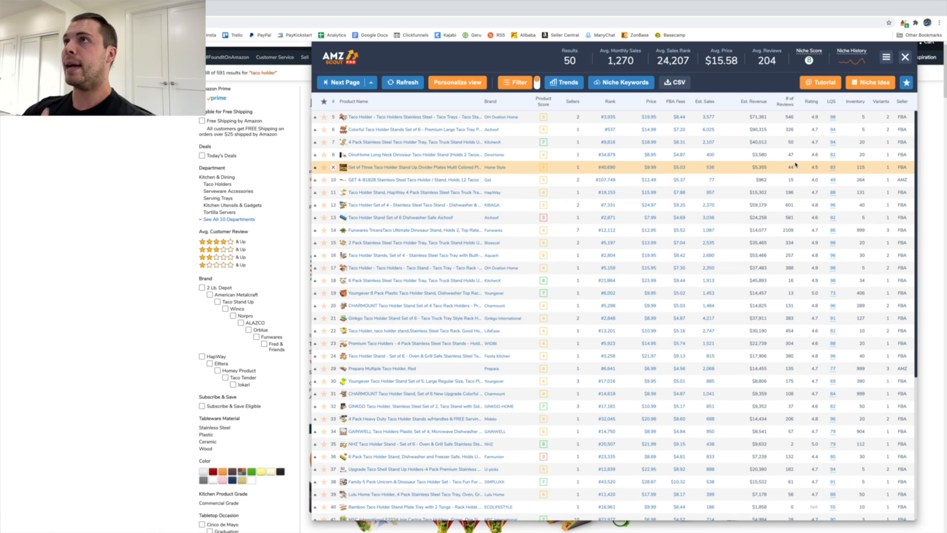
click(851, 63)
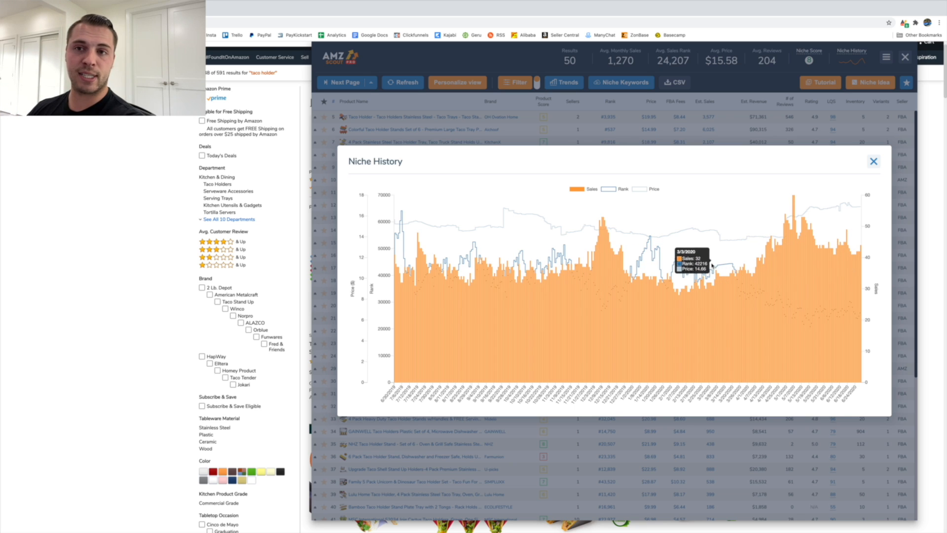
click(873, 161)
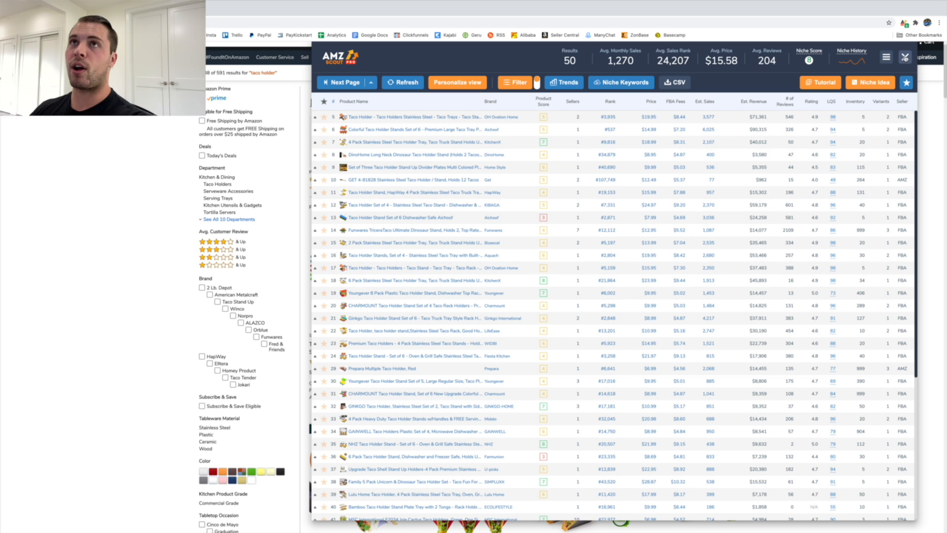
click(905, 58)
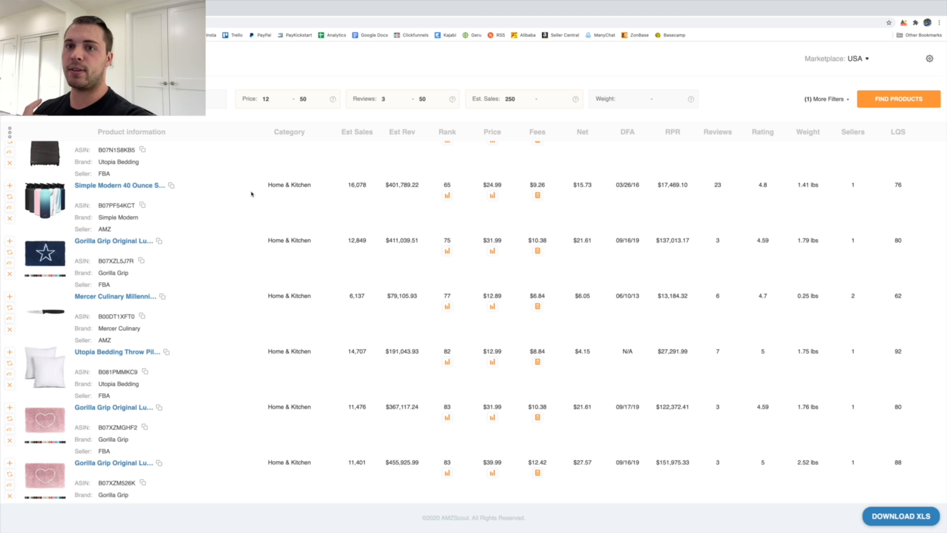